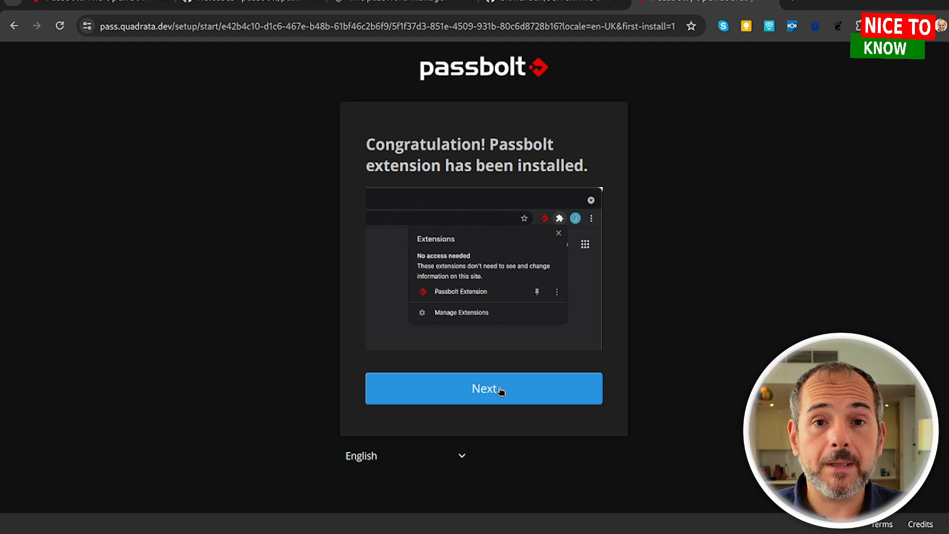
Choose a strong account passphrase and submit it.
left_click(501, 391)
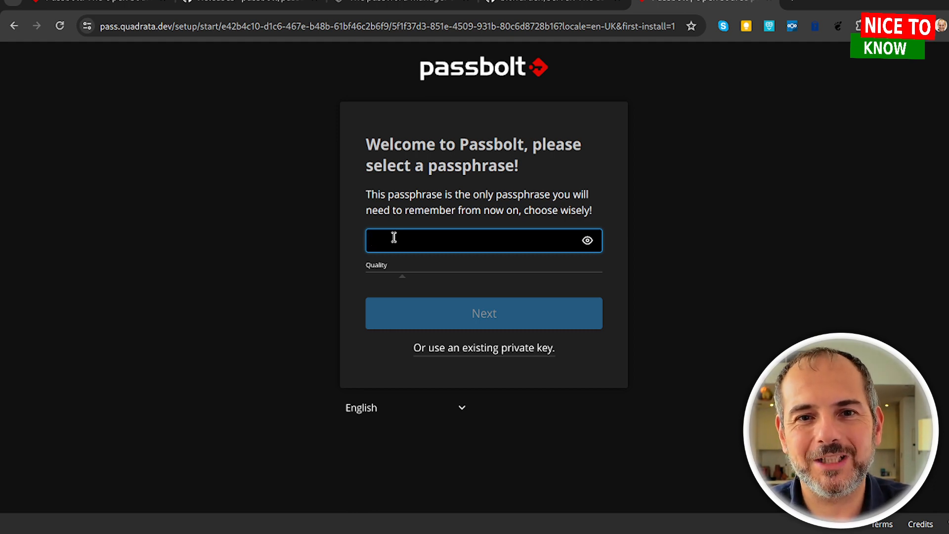
type("••••••••••")
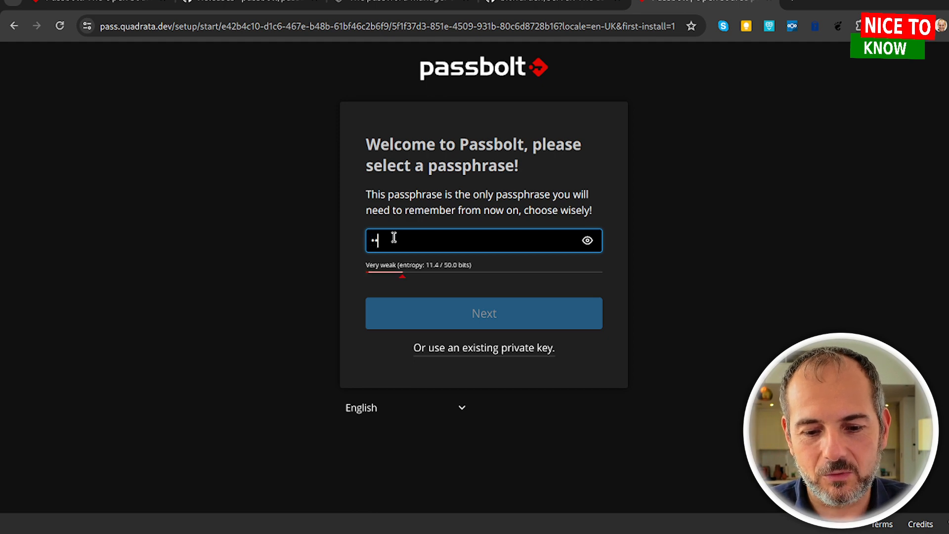
type("••••")
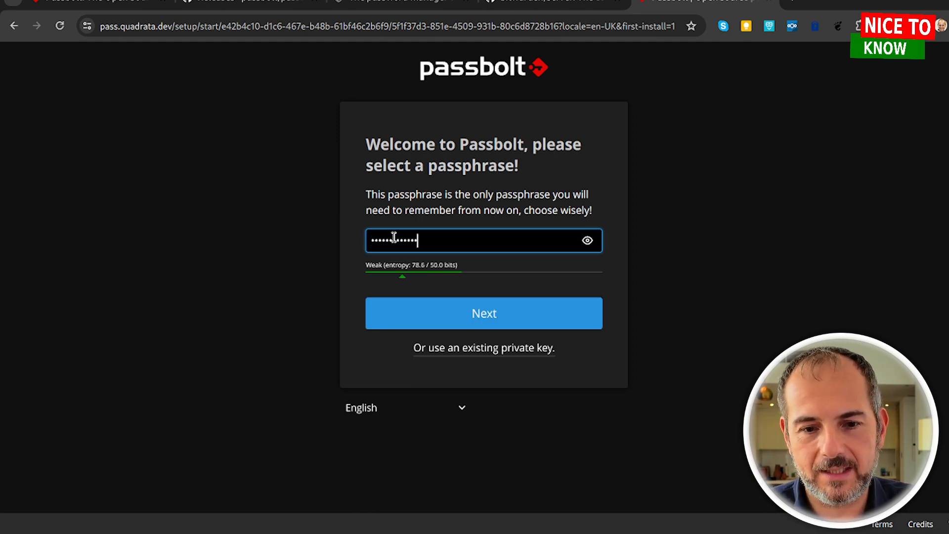
left_click(510, 316)
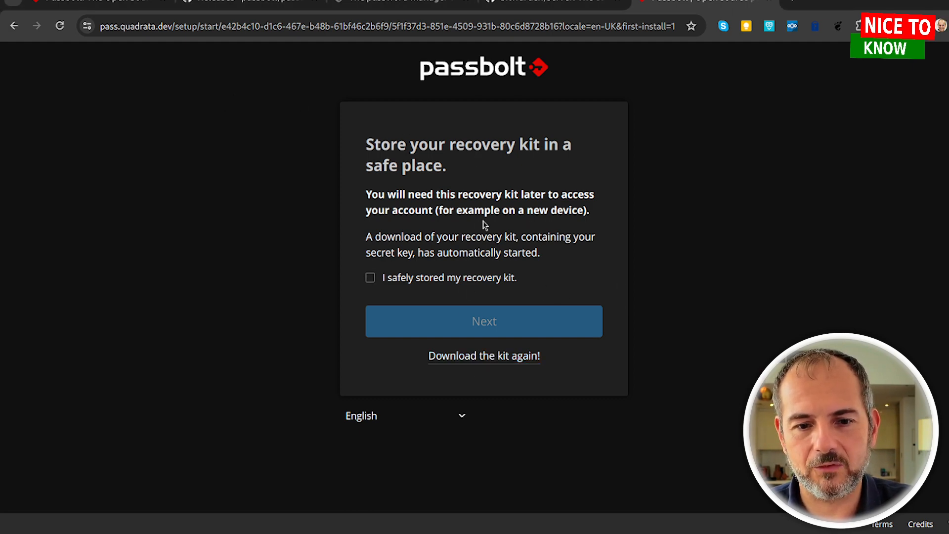
Confirm the recovery kit is stored and pick green as the security token colour.
left_click(370, 277)
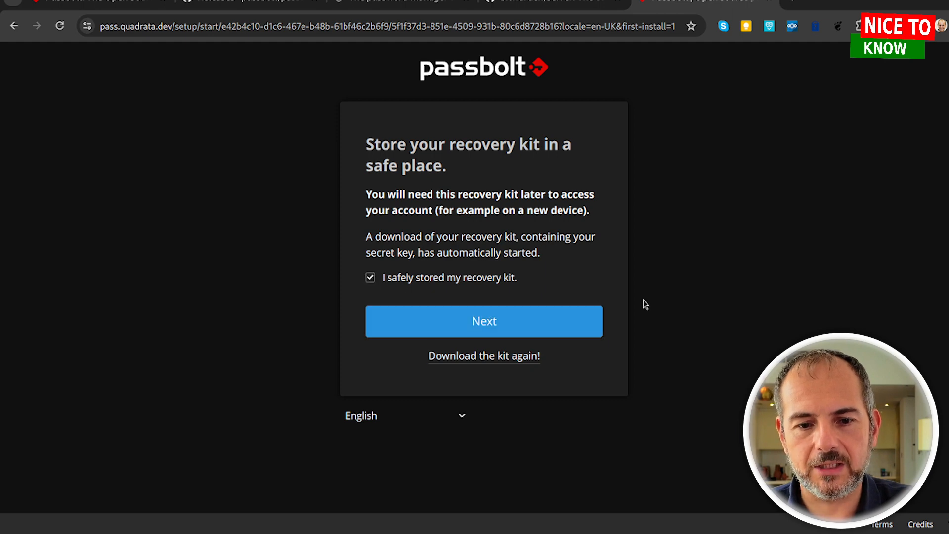
left_click(525, 324)
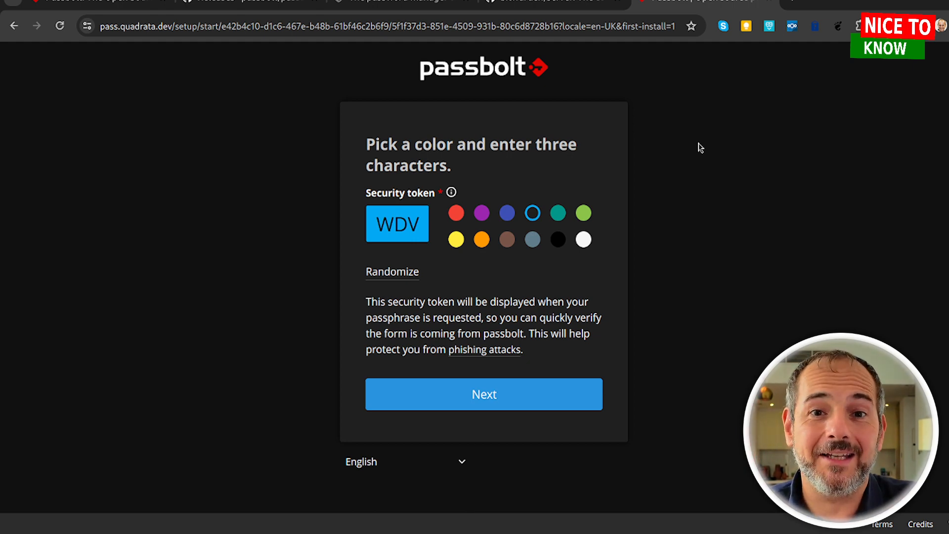
left_click(583, 212)
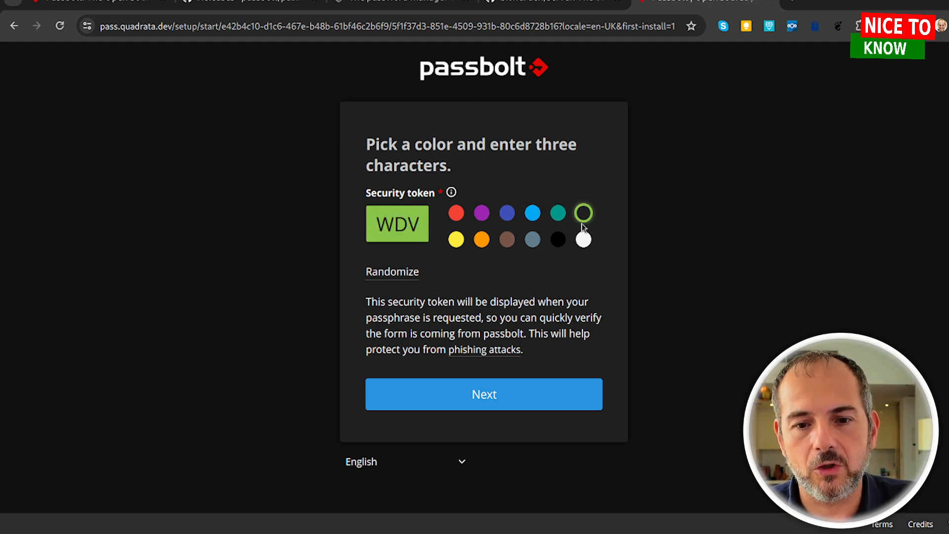
left_click(490, 396)
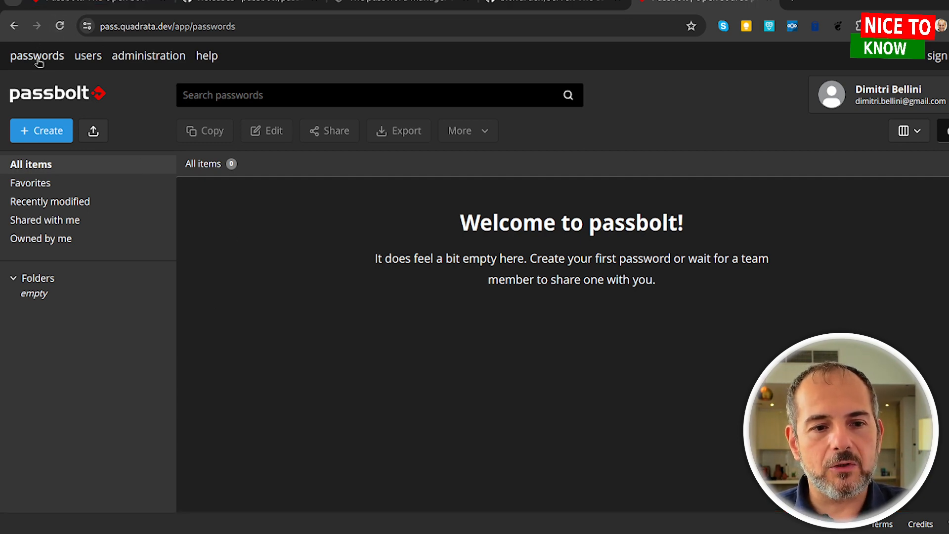
Go to Administration, then Email Notifications, then the Email server settings page.
left_click(140, 58)
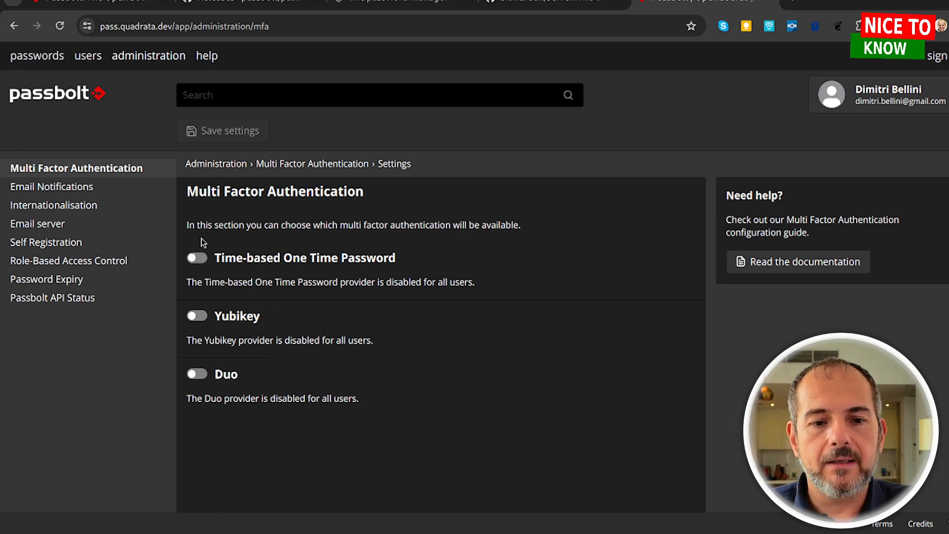
left_click(69, 191)
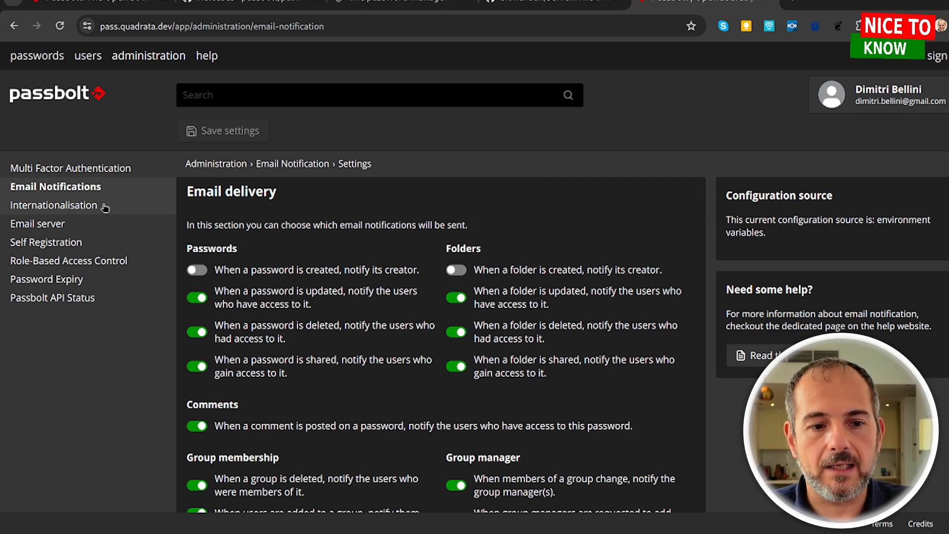
left_click(97, 225)
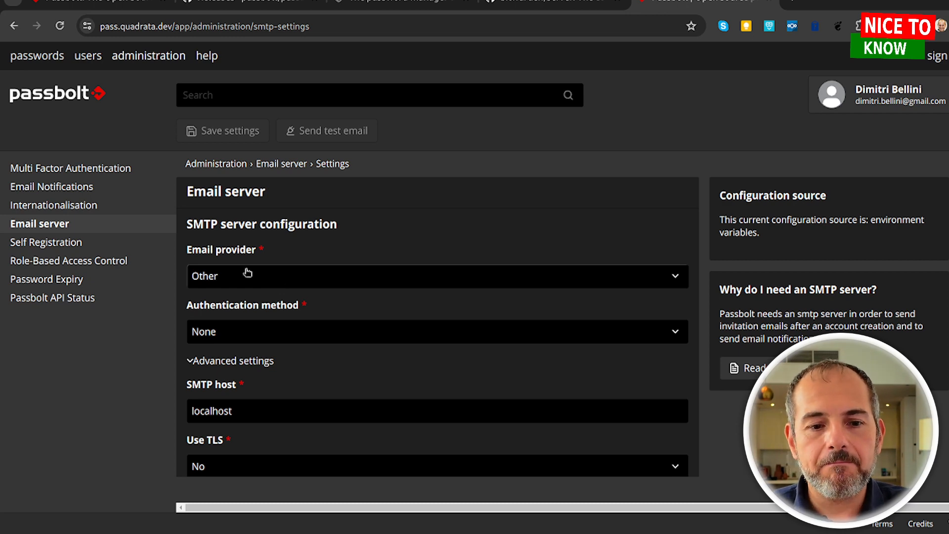
Set the email provider to Google Mail with Username & password authentication.
left_click(286, 277)
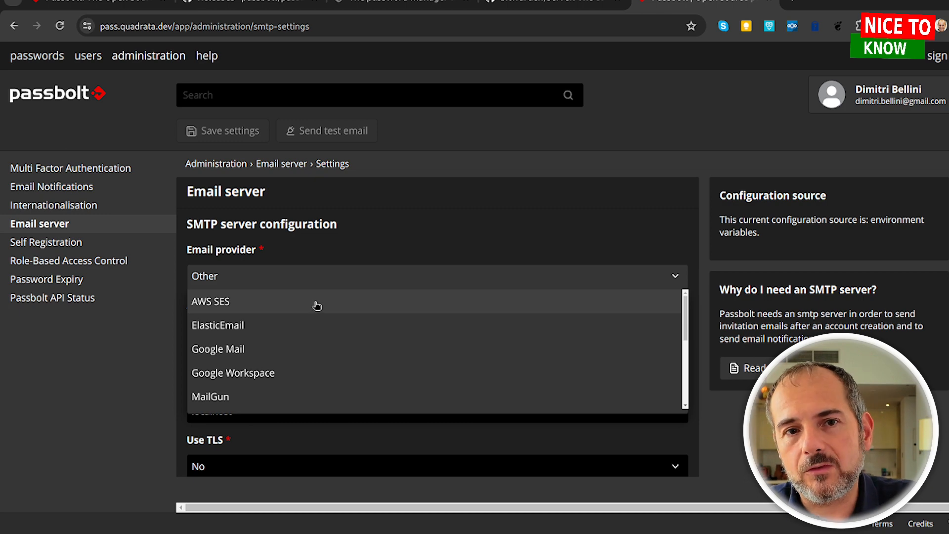
scroll(299, 347, "down", 1)
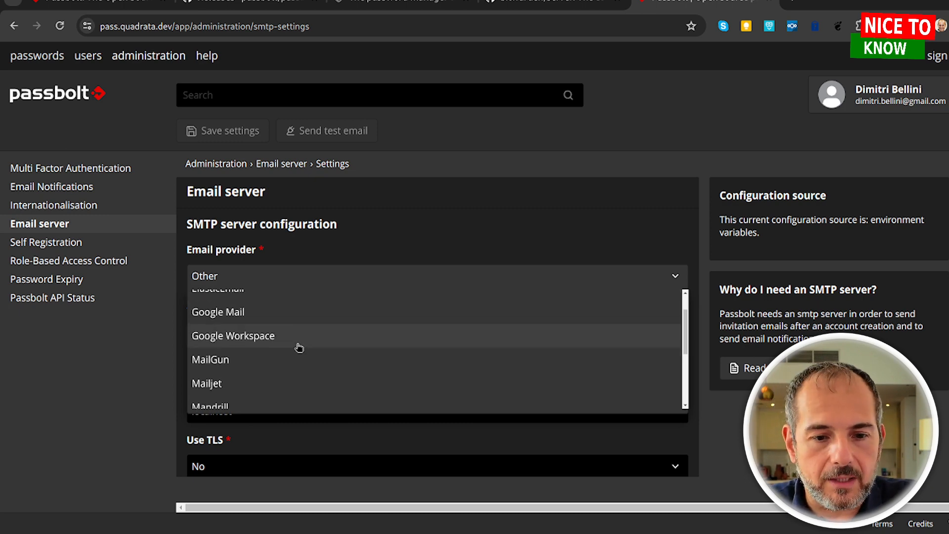
left_click(264, 318)
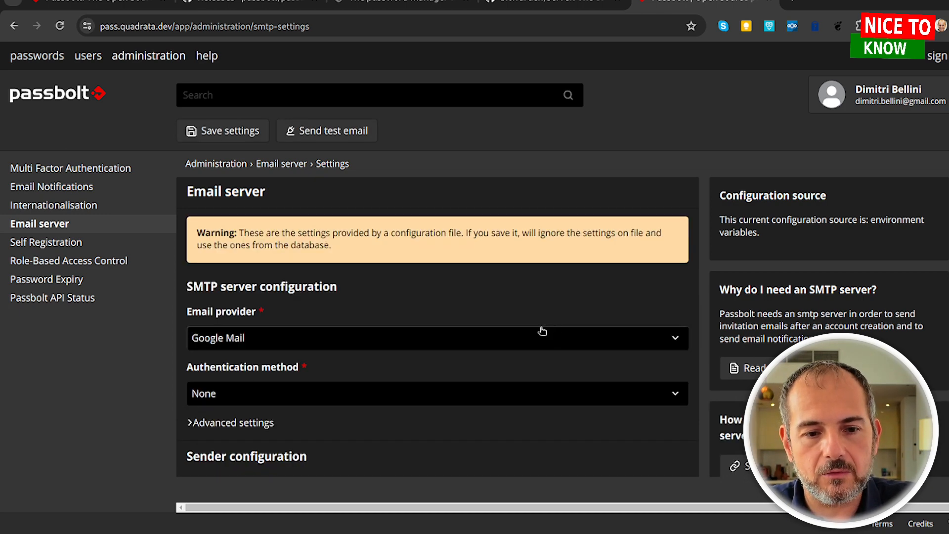
left_click(275, 399)
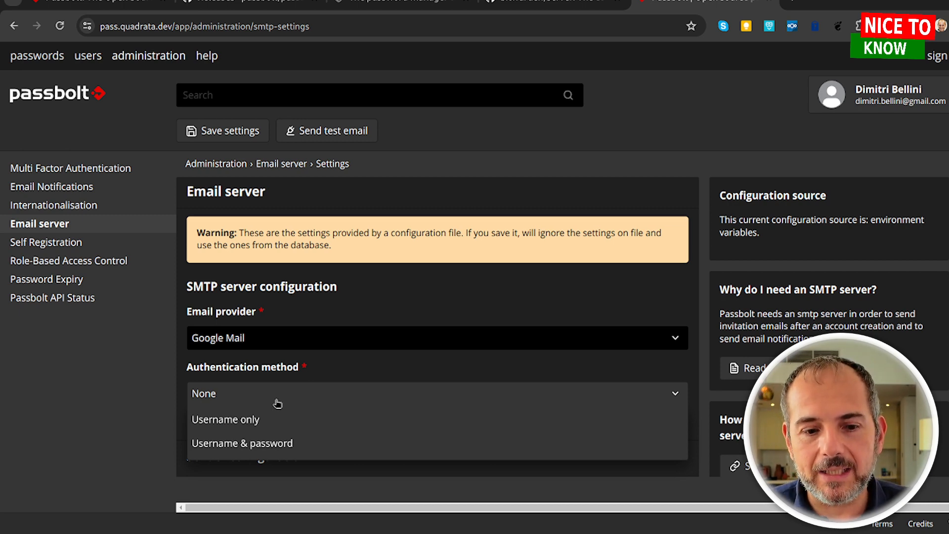
left_click(308, 443)
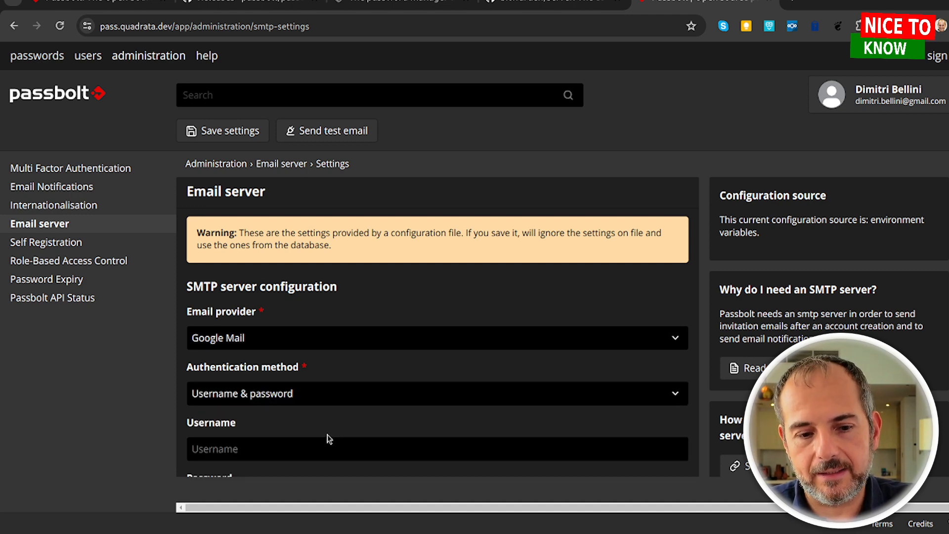
scroll(328, 439, "down", 3)
Enter the Gmail account address as SMTP username and paste in its password.
left_click(296, 297)
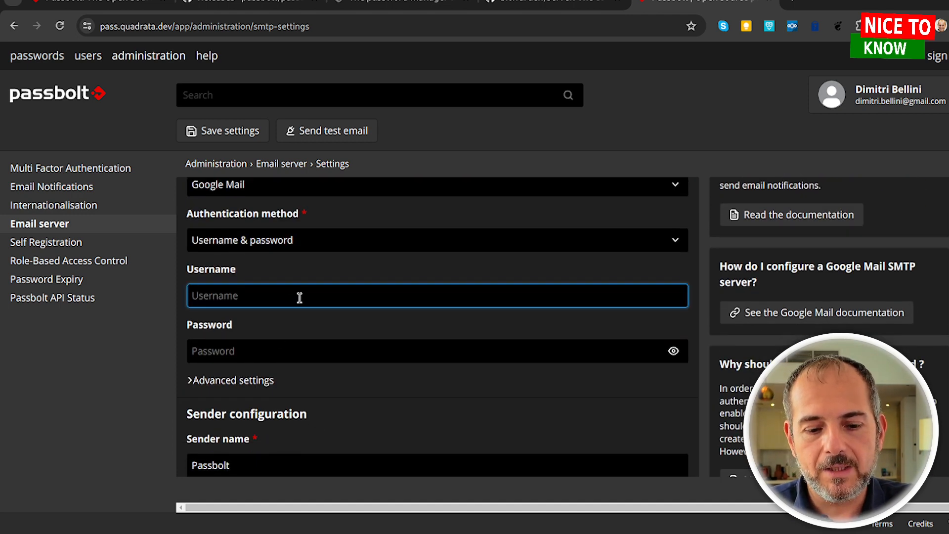
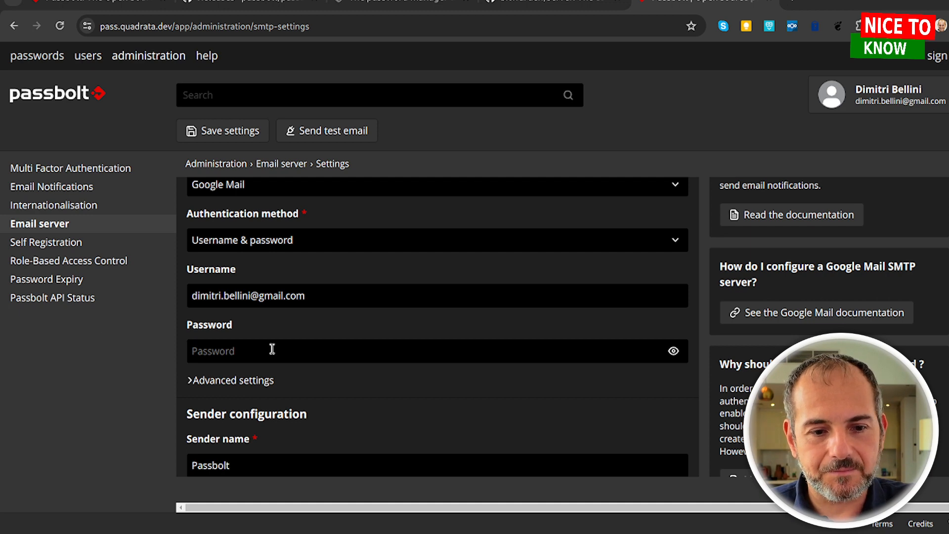
left_click(423, 290)
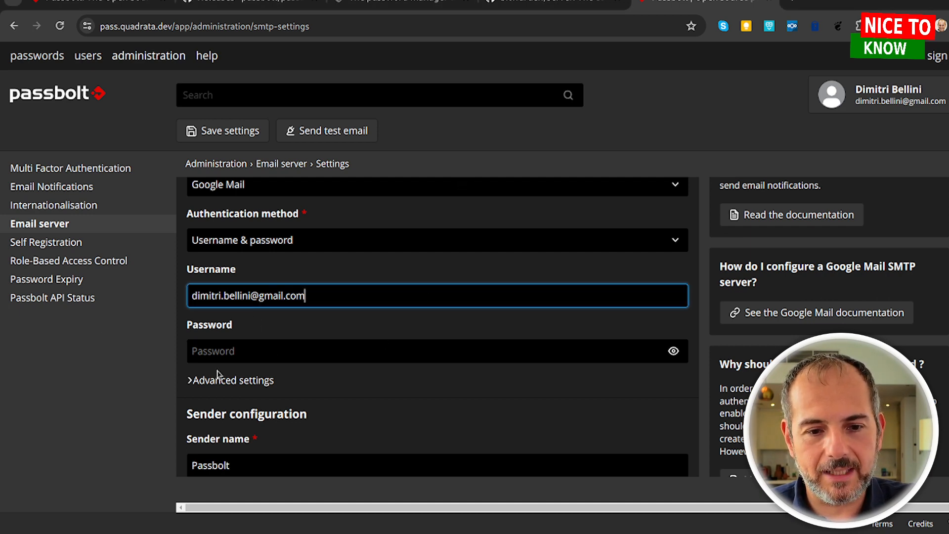
left_click(235, 352)
key("ctrl+v")
left_click(562, 409)
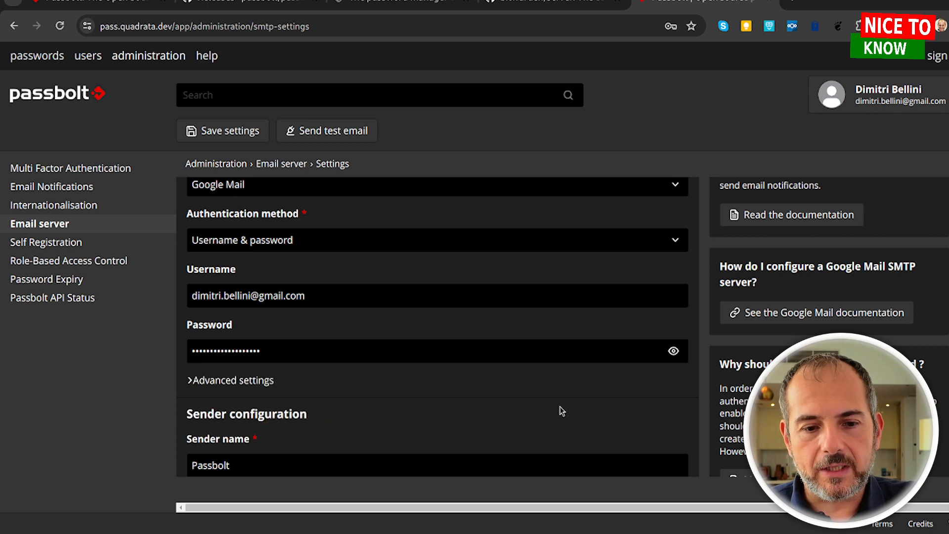
scroll(383, 398, "down", 2)
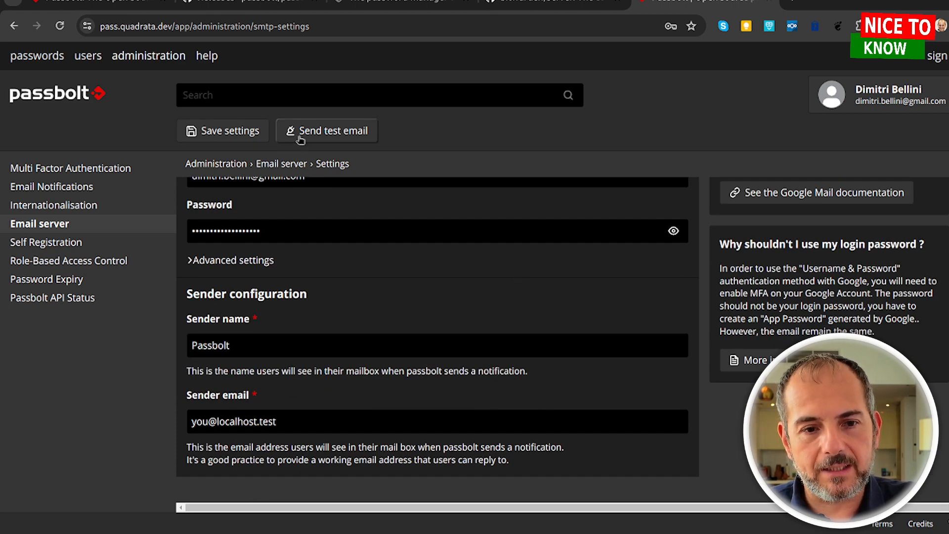
Send a test email with the new SMTP settings, declining the browser's save-password offer.
left_click(332, 132)
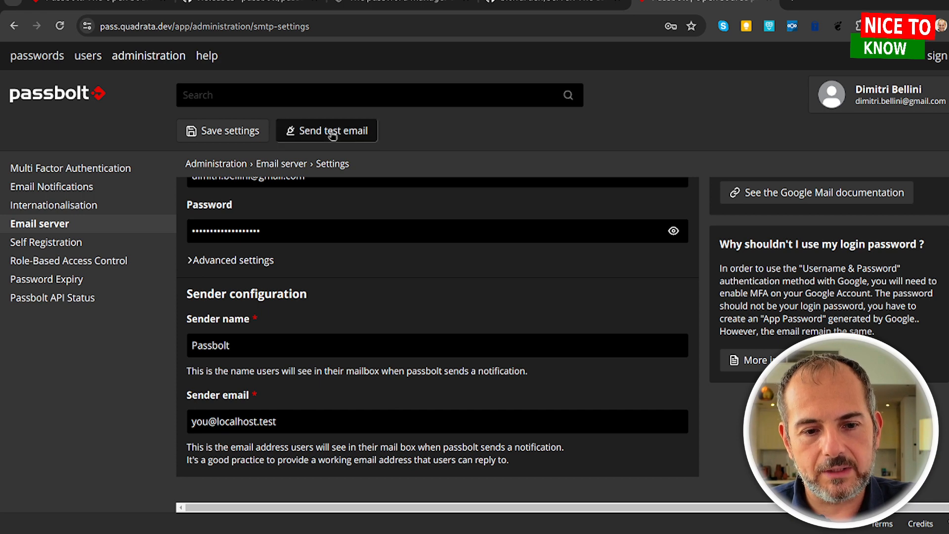
left_click(601, 228)
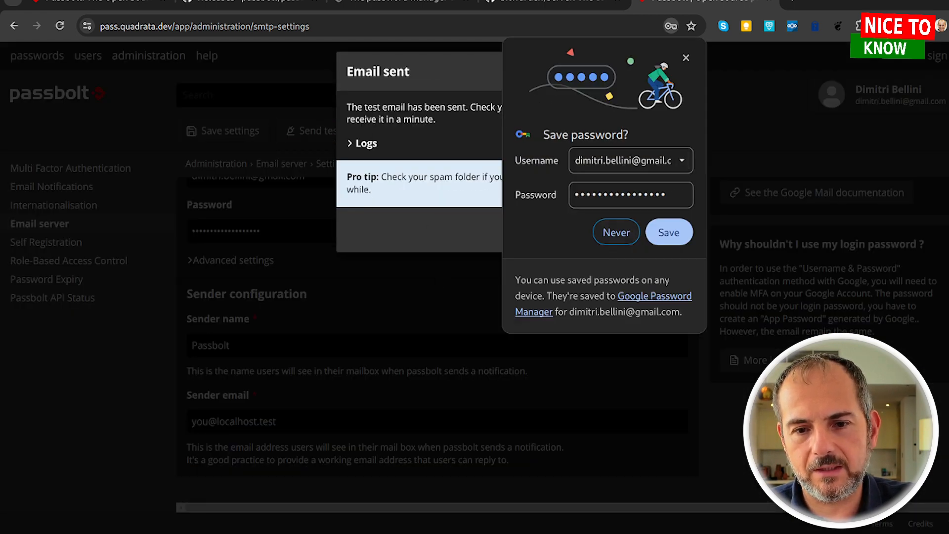
left_click(686, 58)
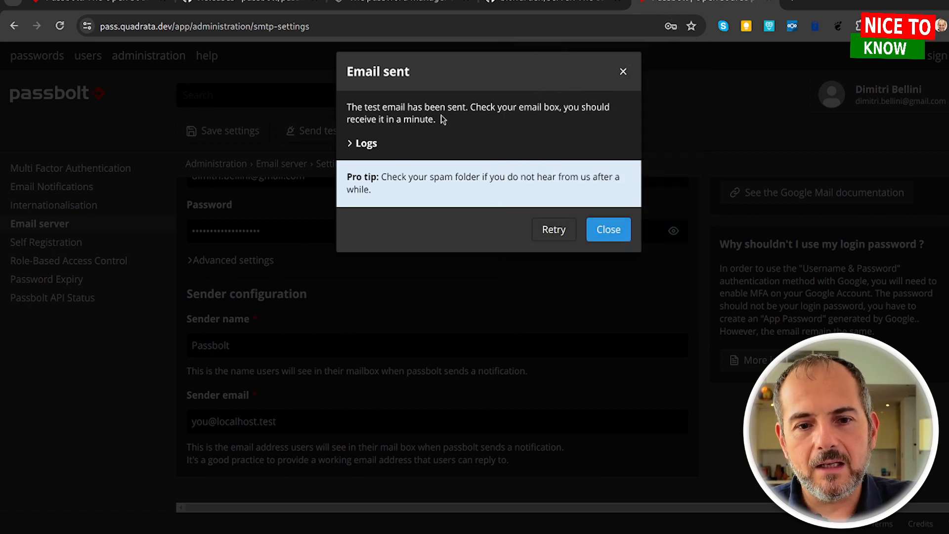
Check the test email logs, save the SMTP settings, and go to the users list.
left_click(369, 144)
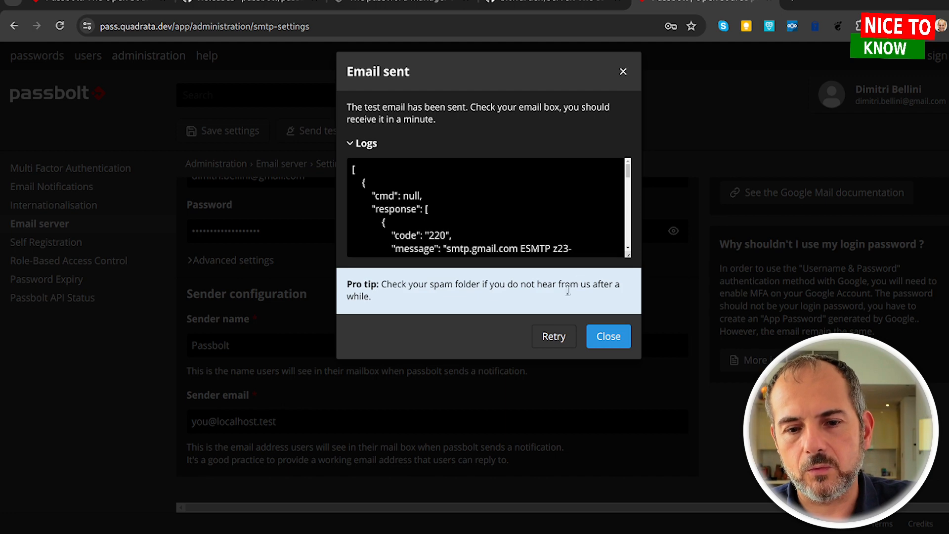
left_click(608, 336)
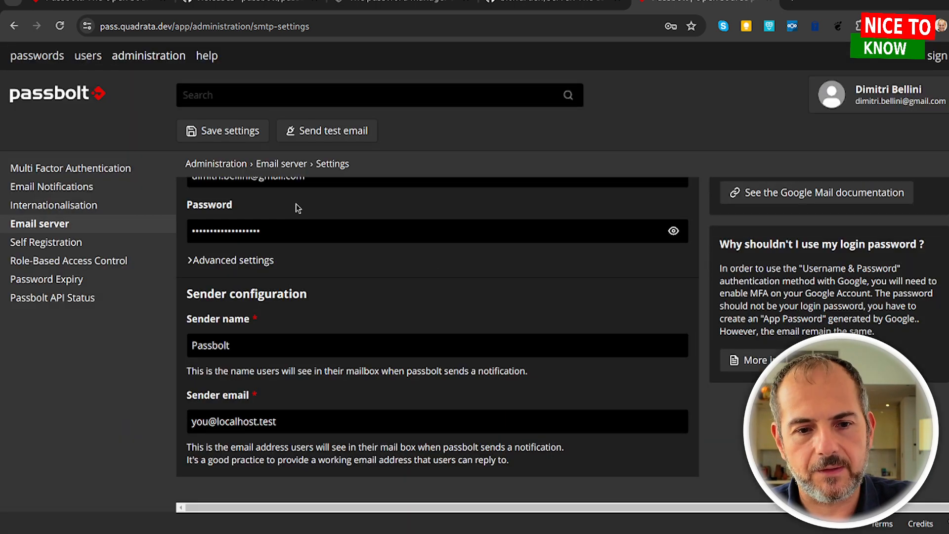
left_click(230, 131)
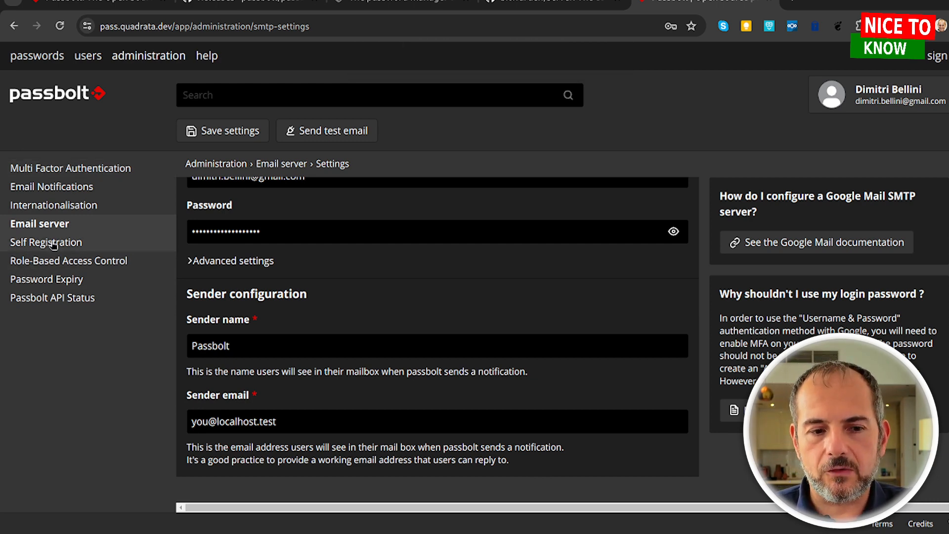
left_click(88, 56)
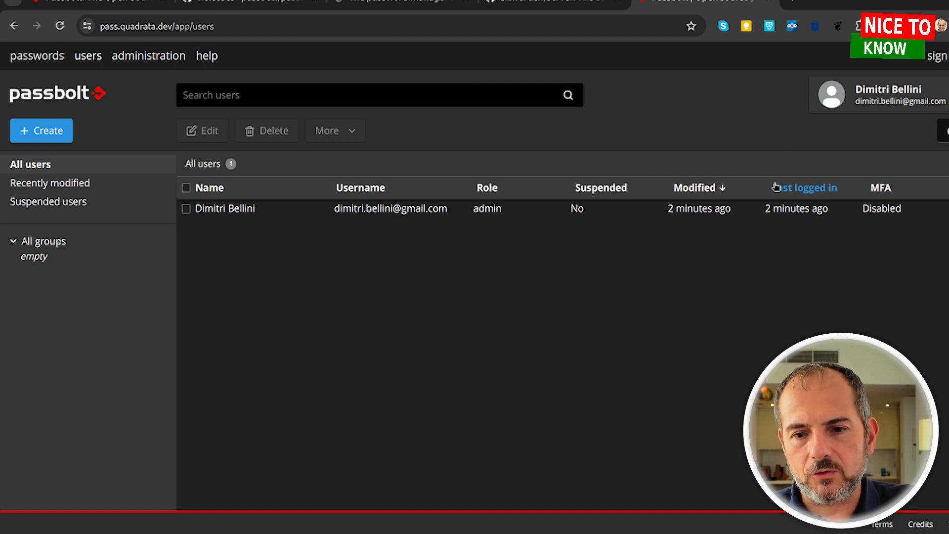
Create a group named 'casa' and view its details.
left_click(45, 131)
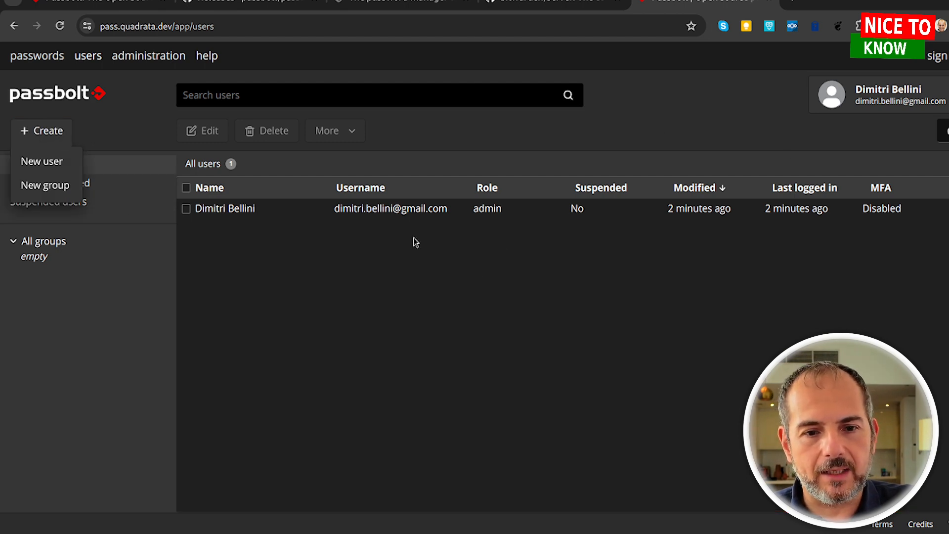
left_click(60, 193)
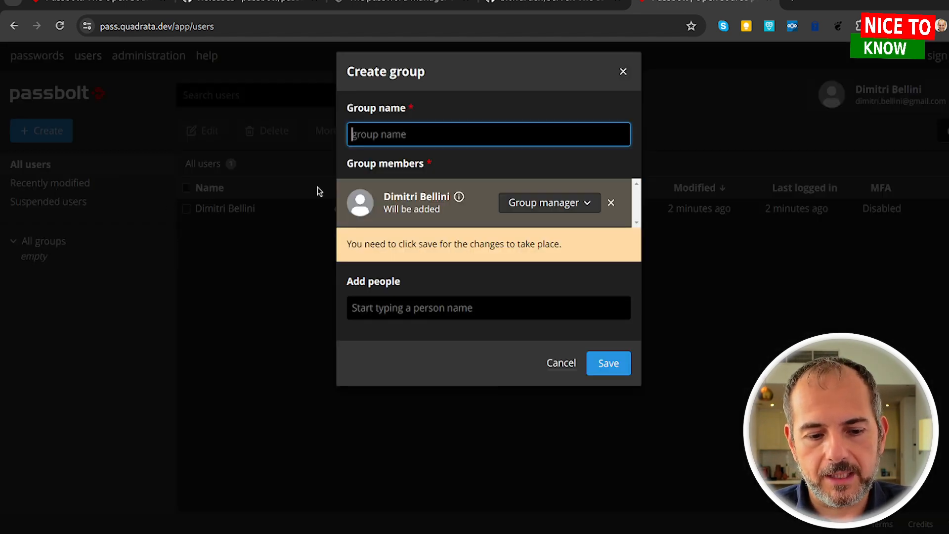
type("qua")
key("BackSpace")
key("BackSpace")
key("BackSpace")
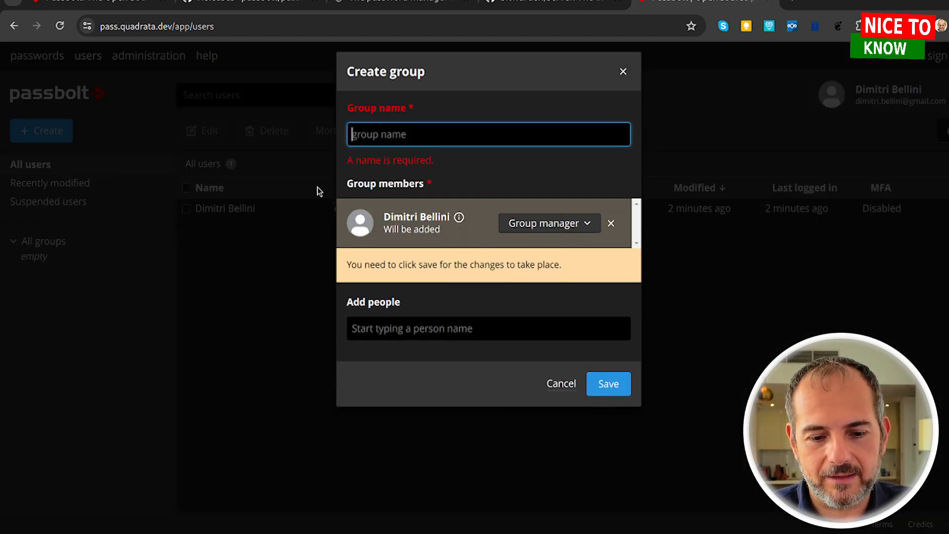
type("casa")
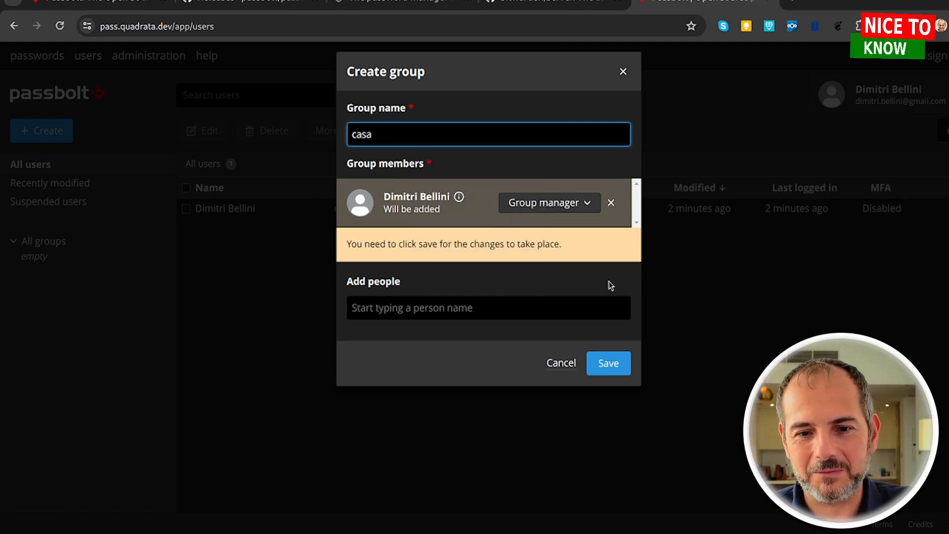
left_click(606, 360)
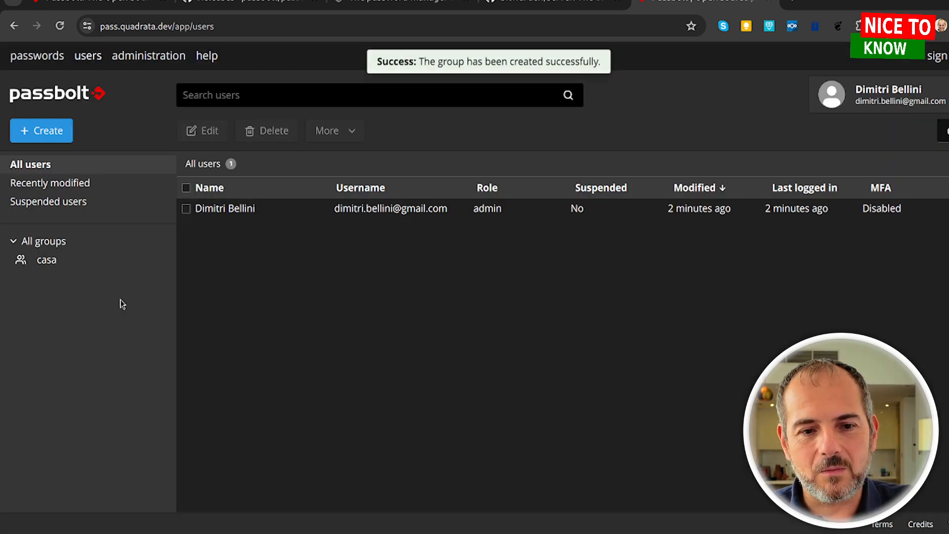
left_click(59, 266)
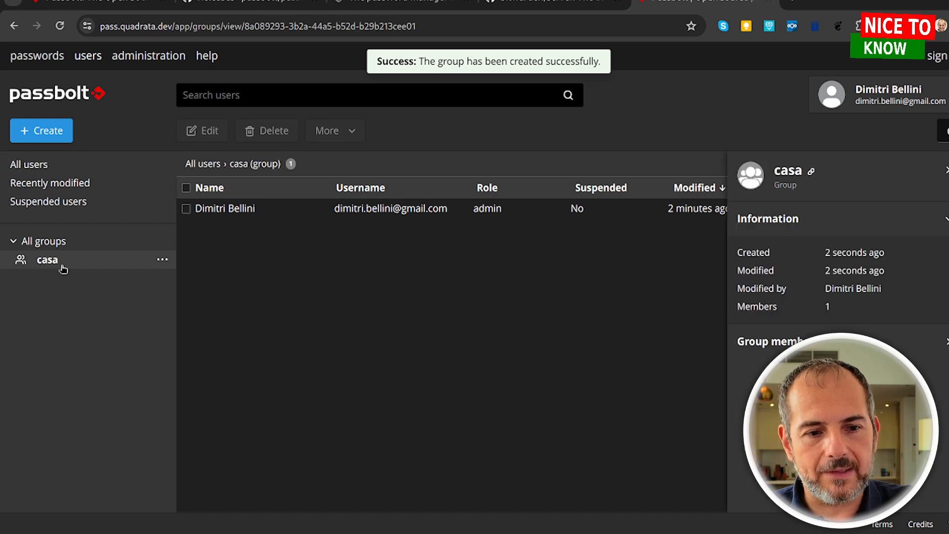
left_click(48, 131)
Start adding a user named 'papa', cancel it, and return to the passwords page.
left_click(44, 162)
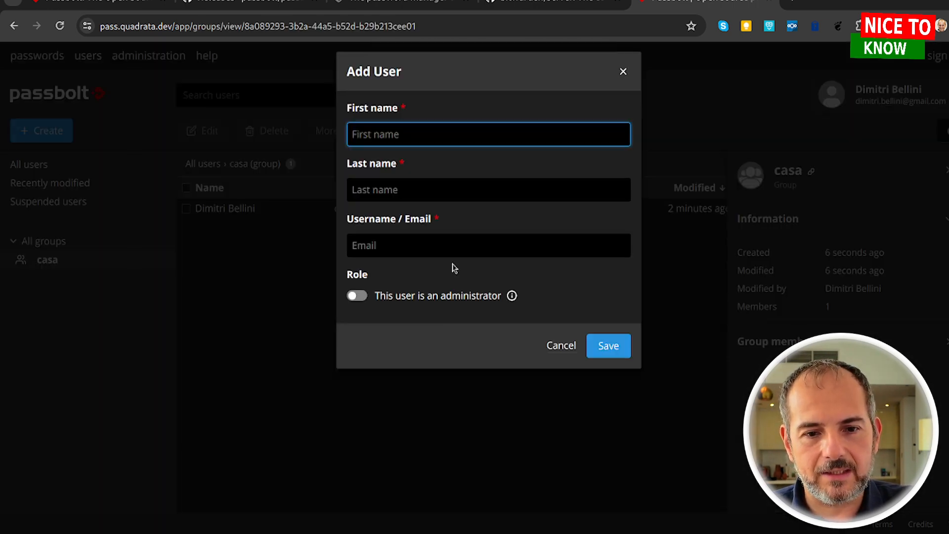
type("papa")
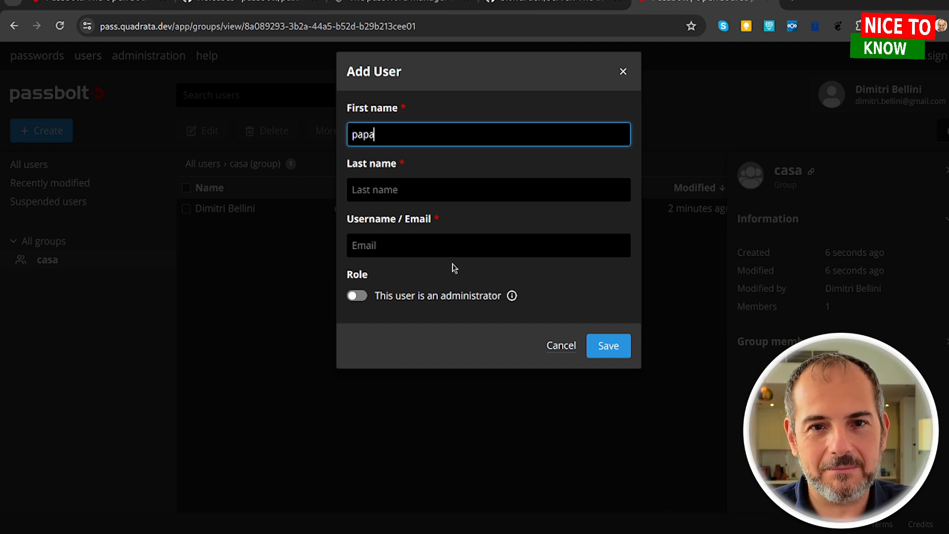
left_click(420, 244)
left_click_drag(427, 230, 470, 114)
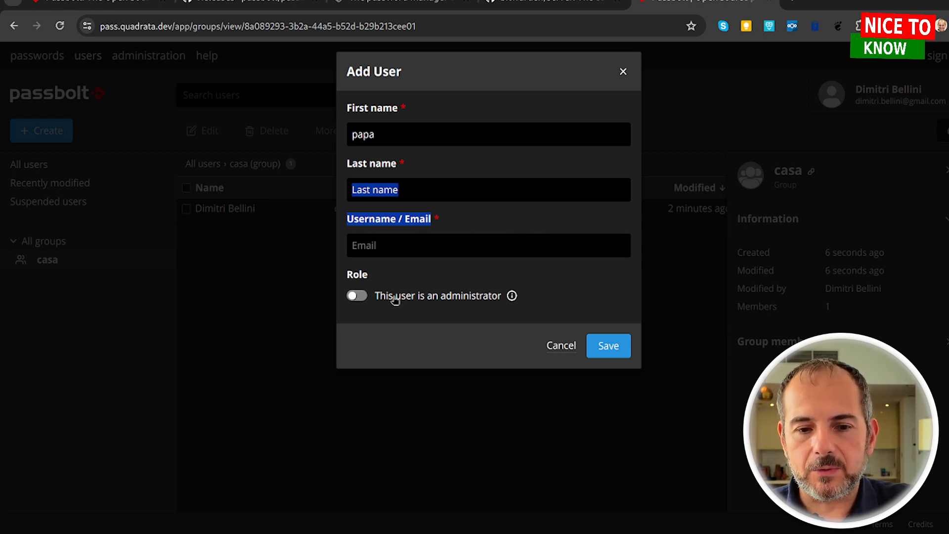
left_click(566, 347)
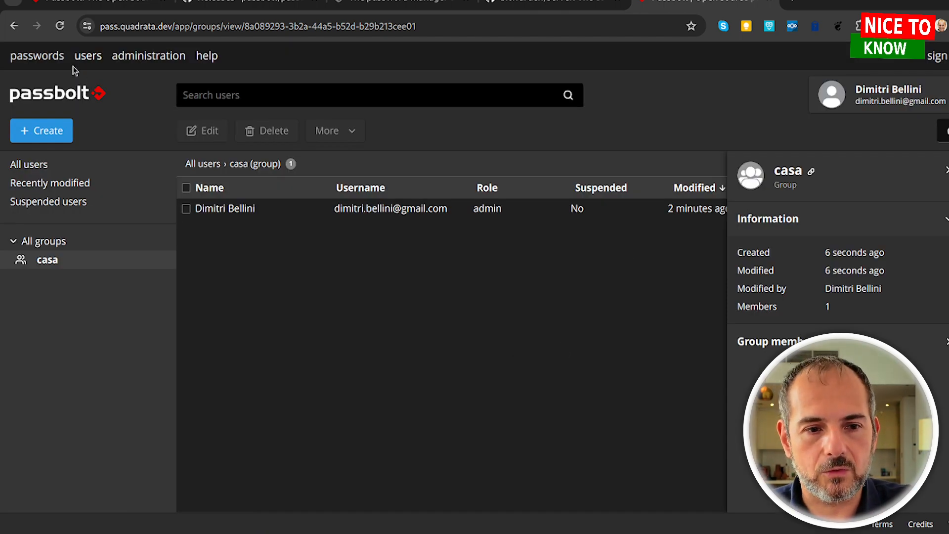
left_click(37, 55)
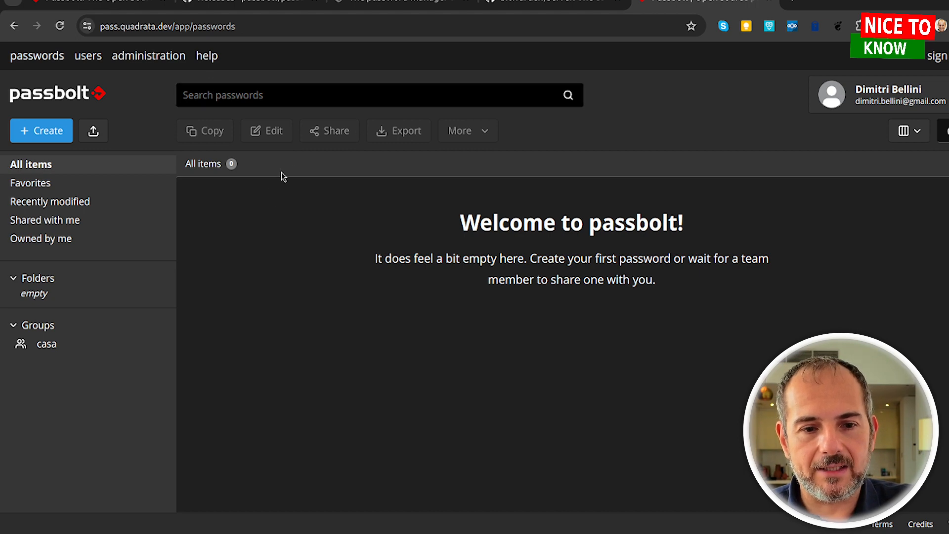
left_click(37, 132)
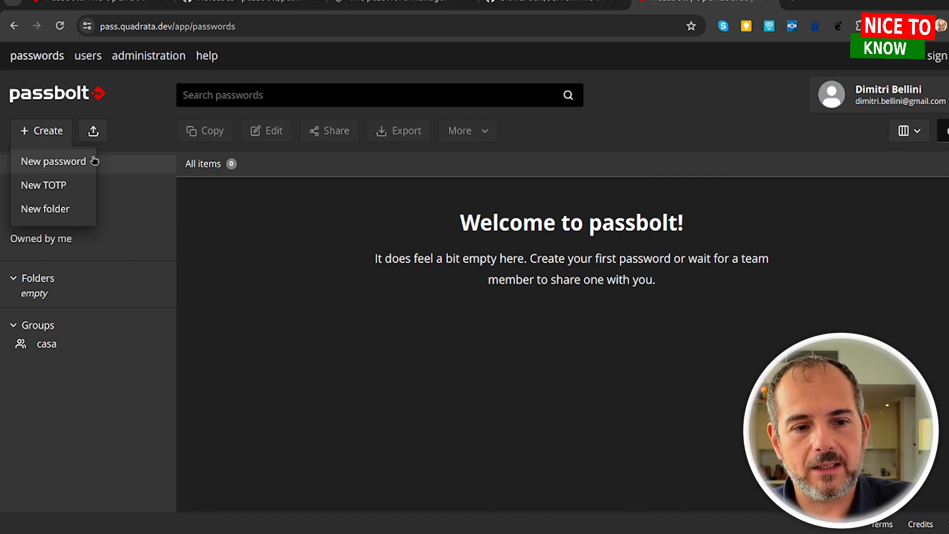
left_click(85, 161)
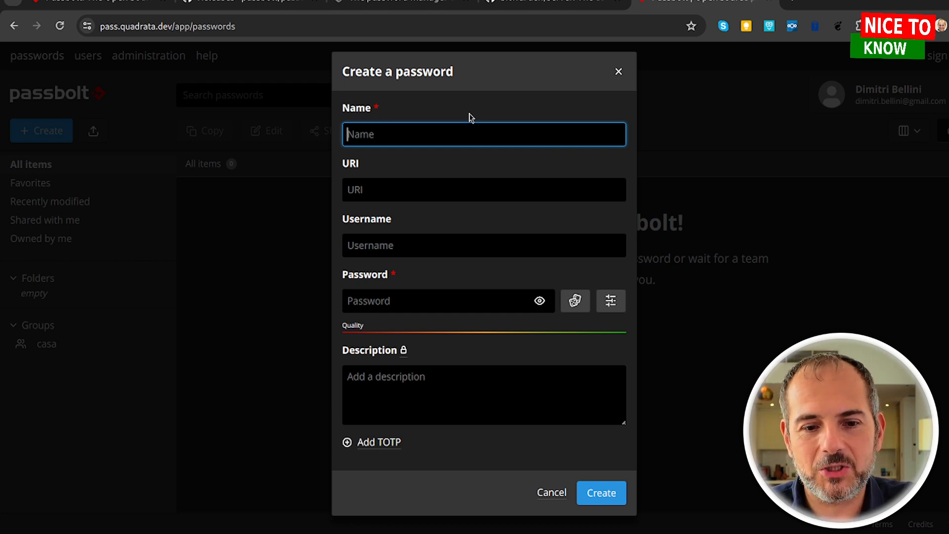
type("MyP")
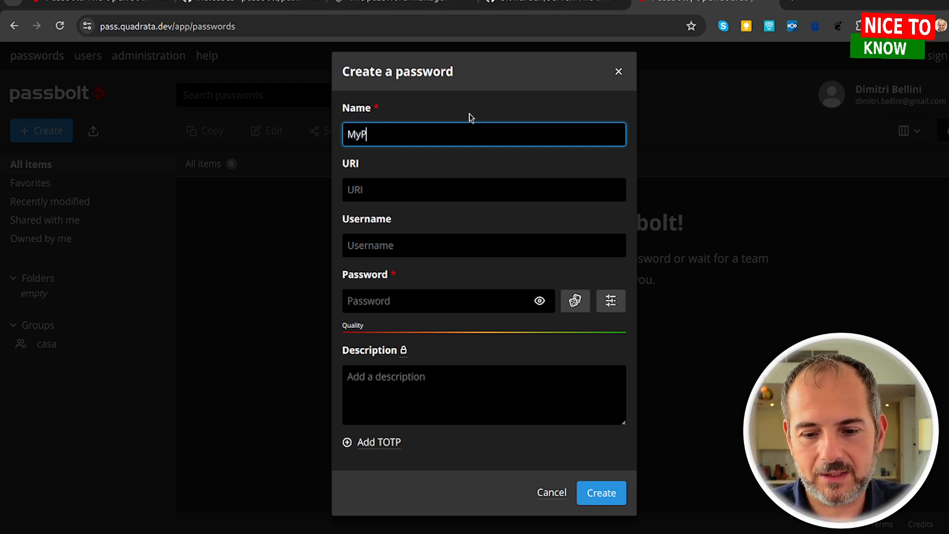
type("aassword")
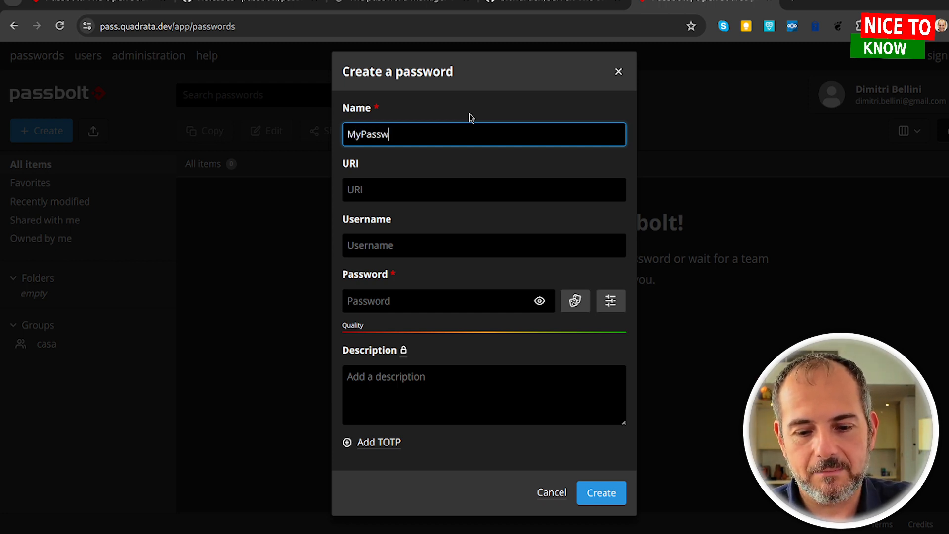
left_click(429, 187)
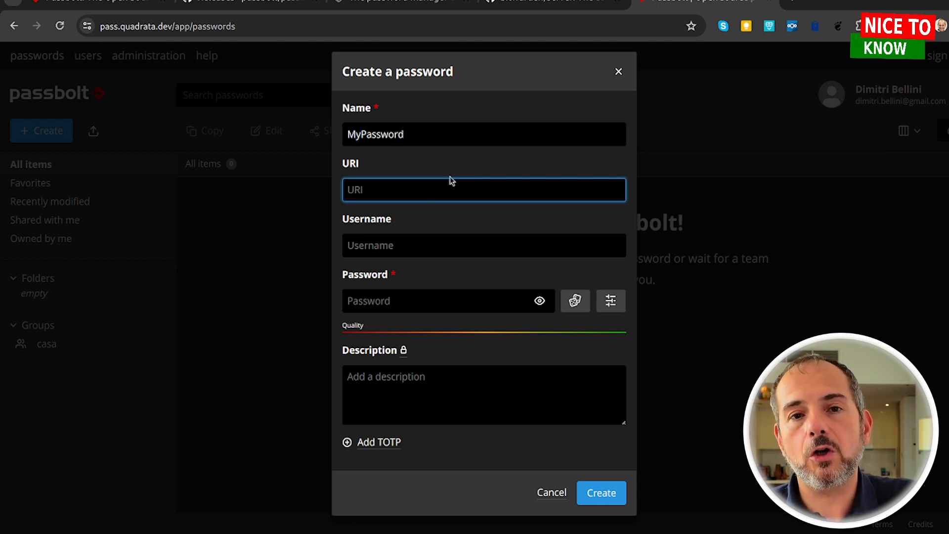
type("http")
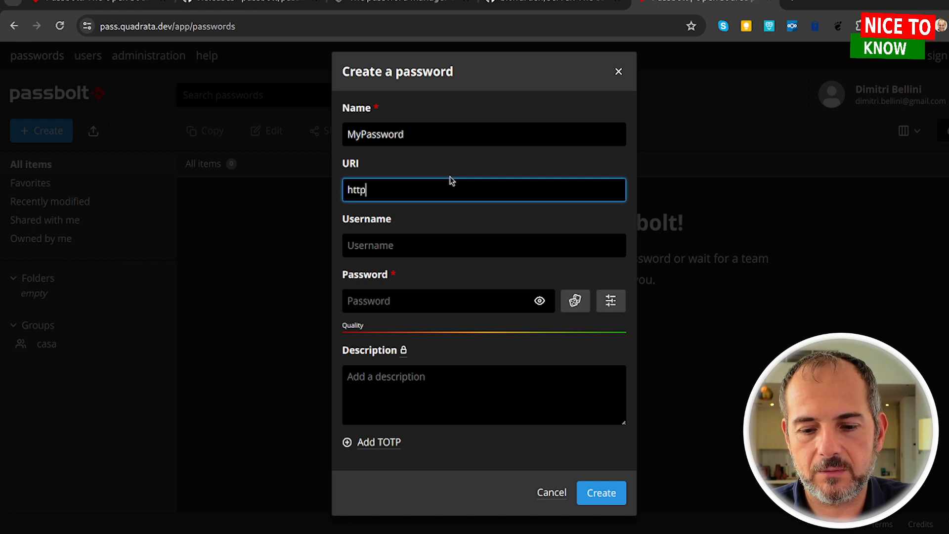
type("://12")
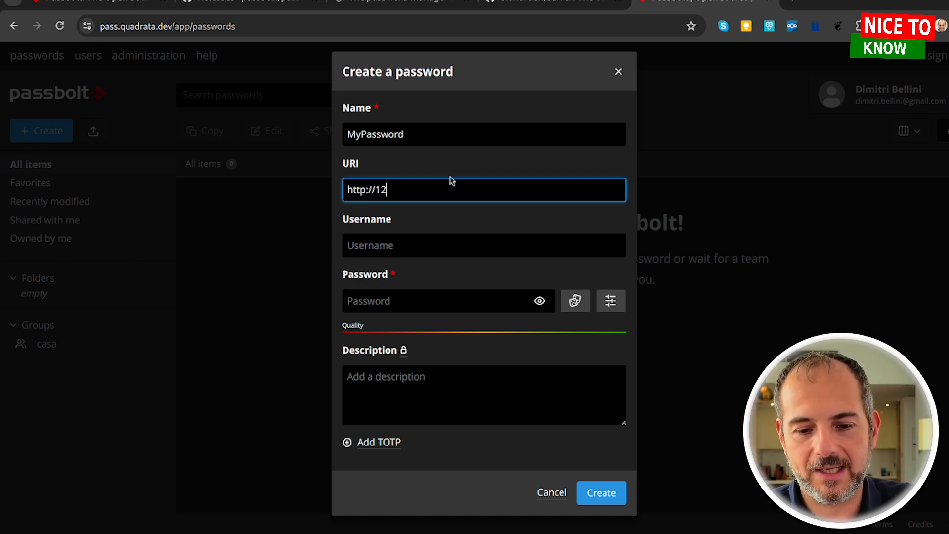
type("7.0.0.1")
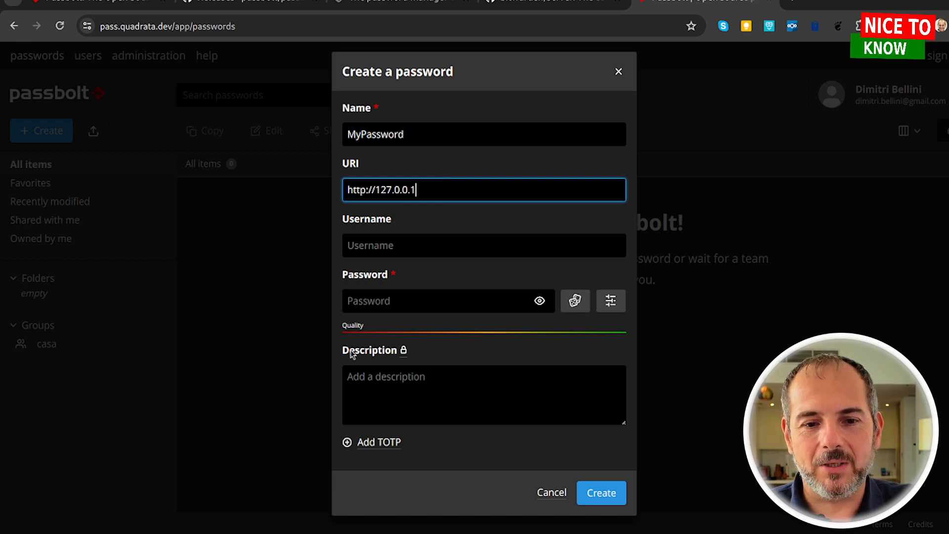
left_click(390, 245)
type("Admin")
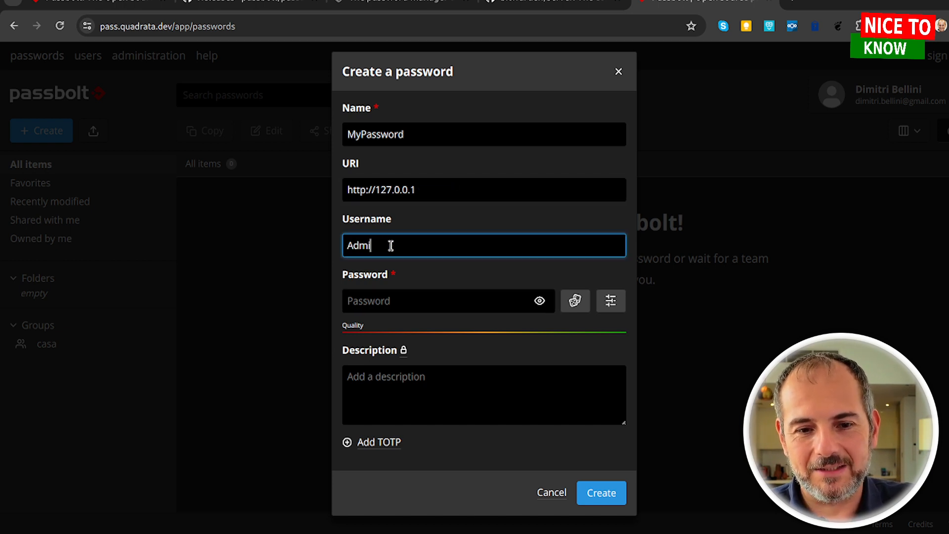
key("Tab")
type("Pass")
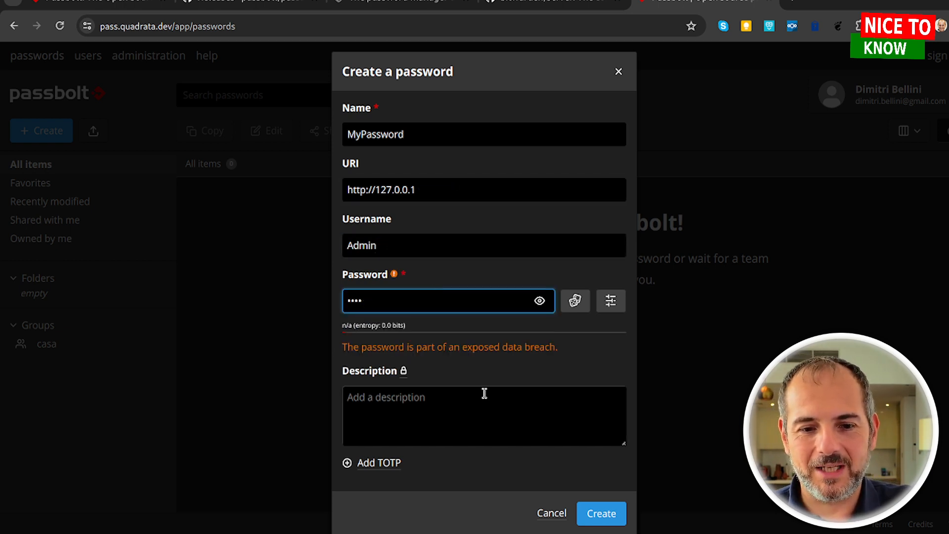
left_click(484, 394)
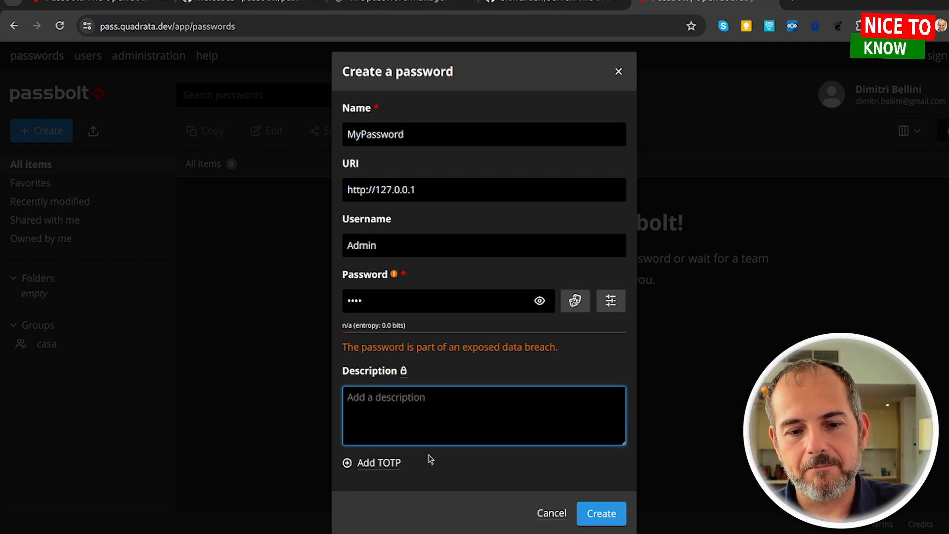
Replace the password with a generated 18-character strong one, copy it, and create the entry.
left_click(574, 302)
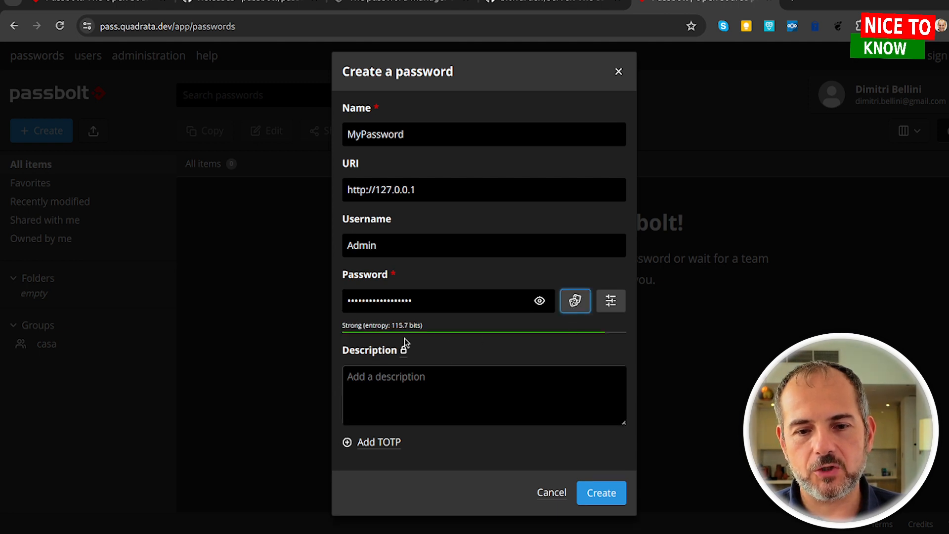
left_click(539, 301)
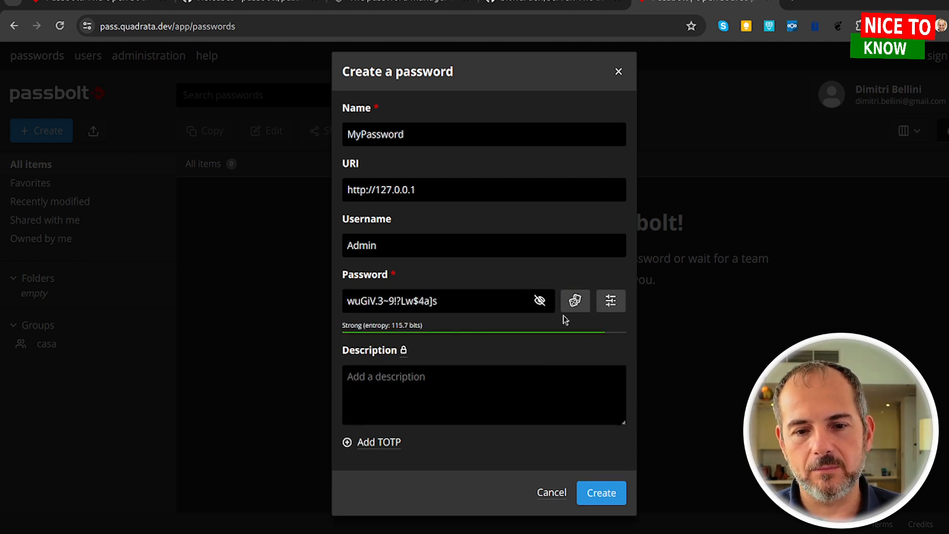
left_click(611, 303)
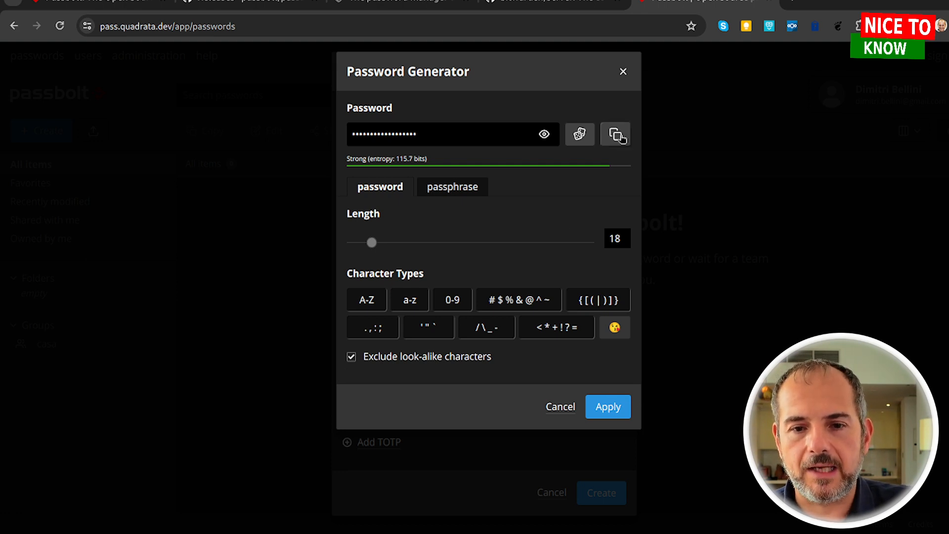
left_click(617, 134)
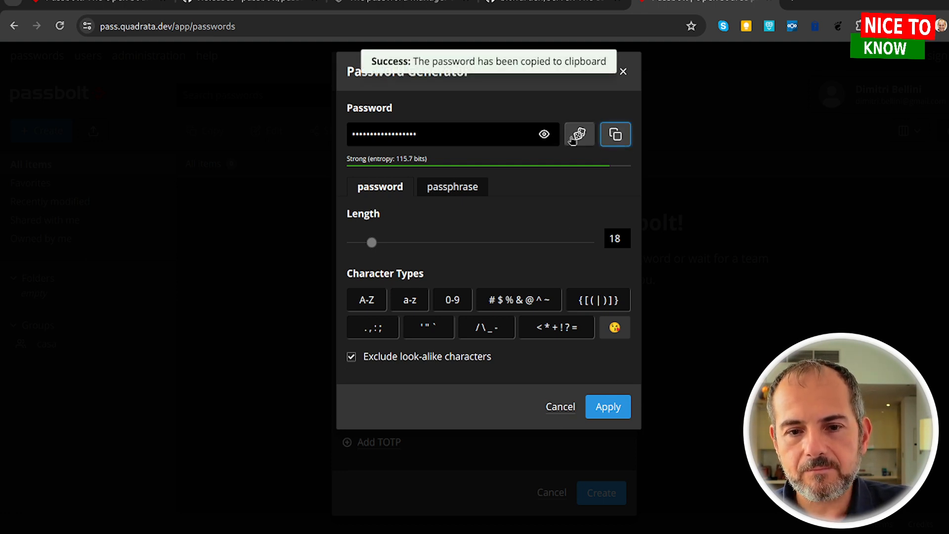
left_click(601, 406)
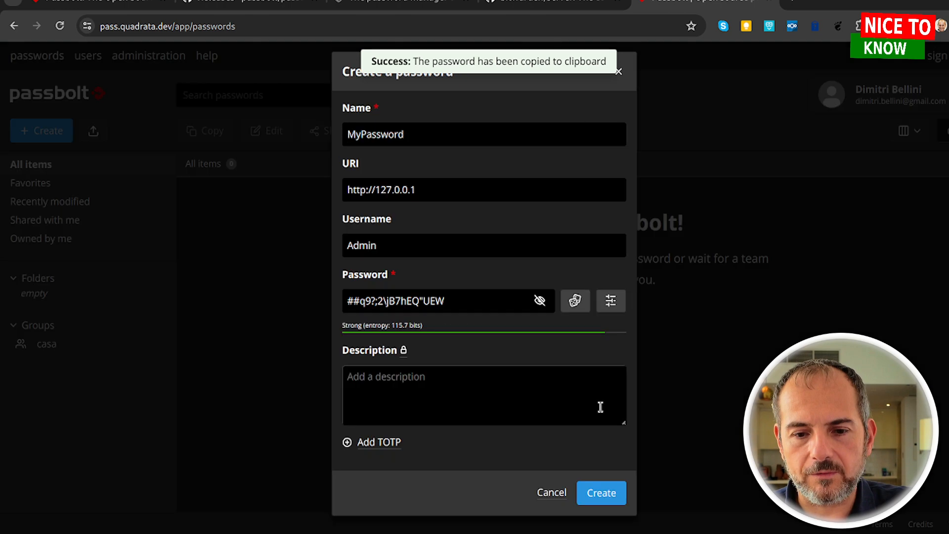
left_click(601, 492)
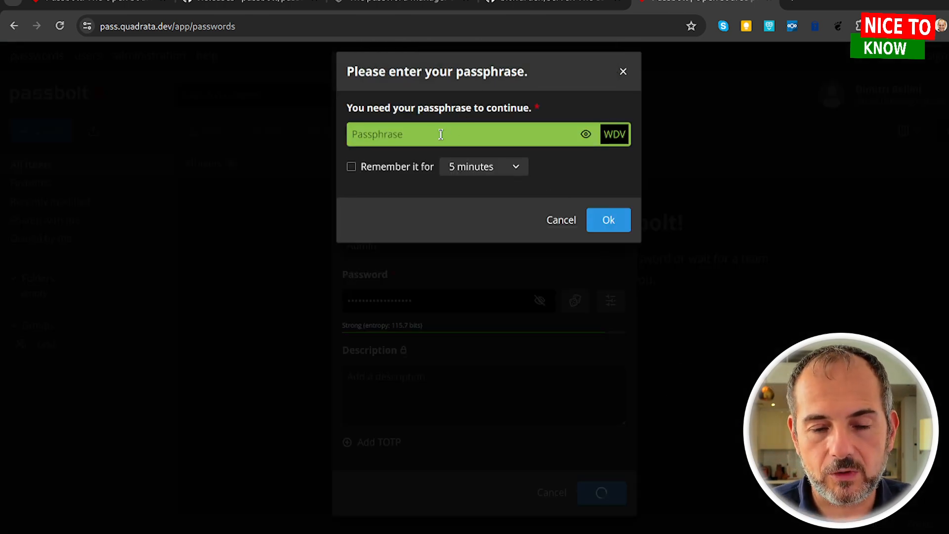
Enter the passphrase, keep the 5-minute remember option, confirm saving, and open a new browser tab.
type("••••••••")
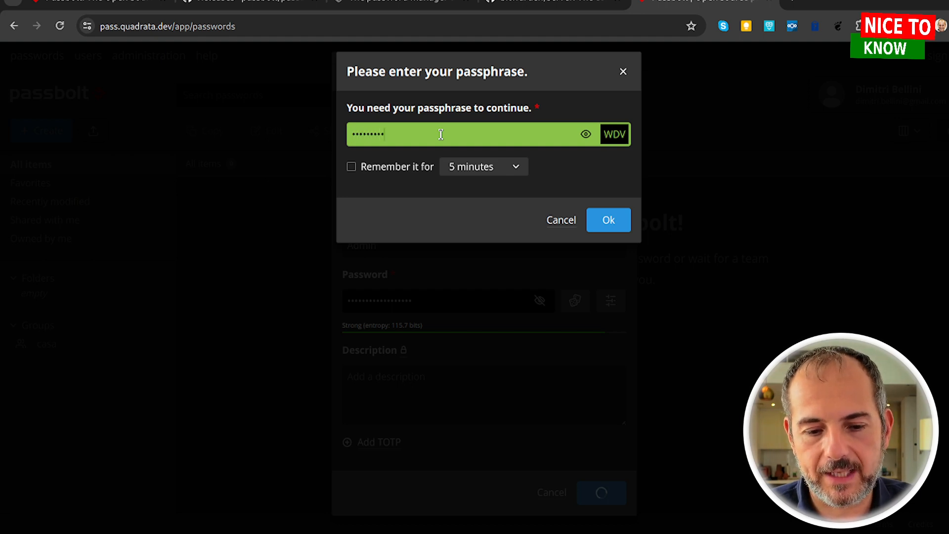
type("•••")
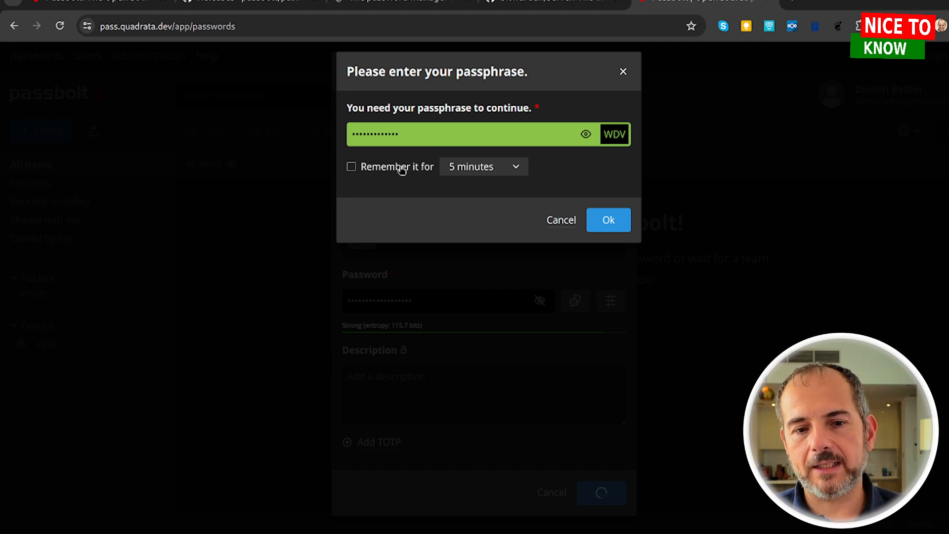
left_click(496, 173)
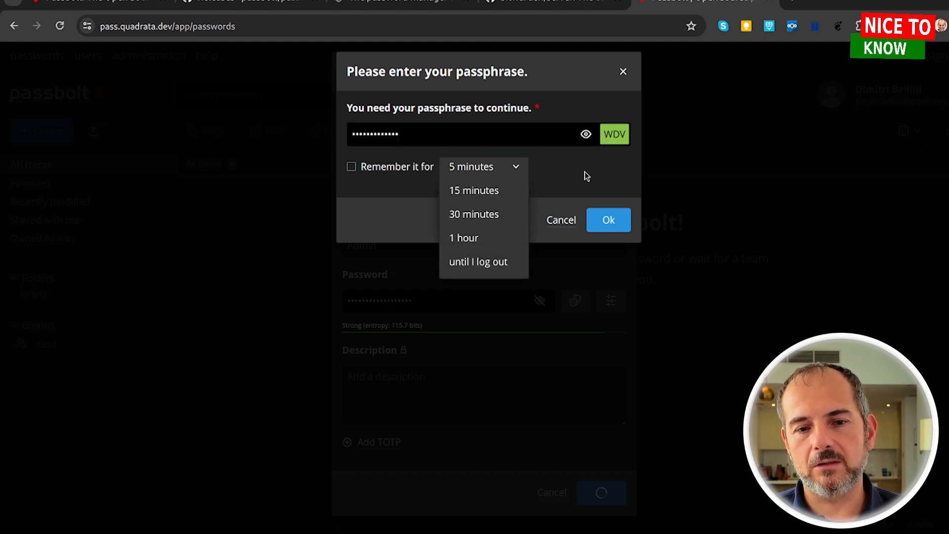
left_click(589, 191)
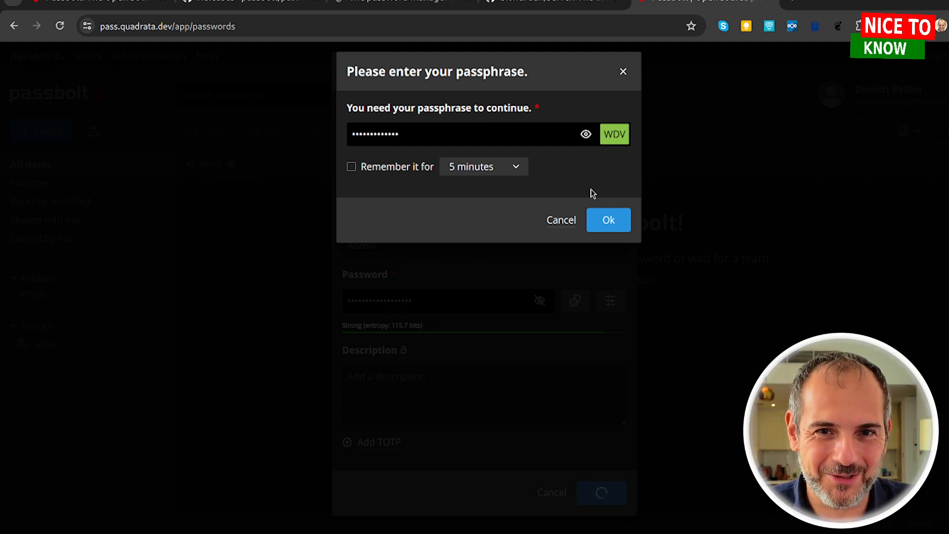
left_click(608, 220)
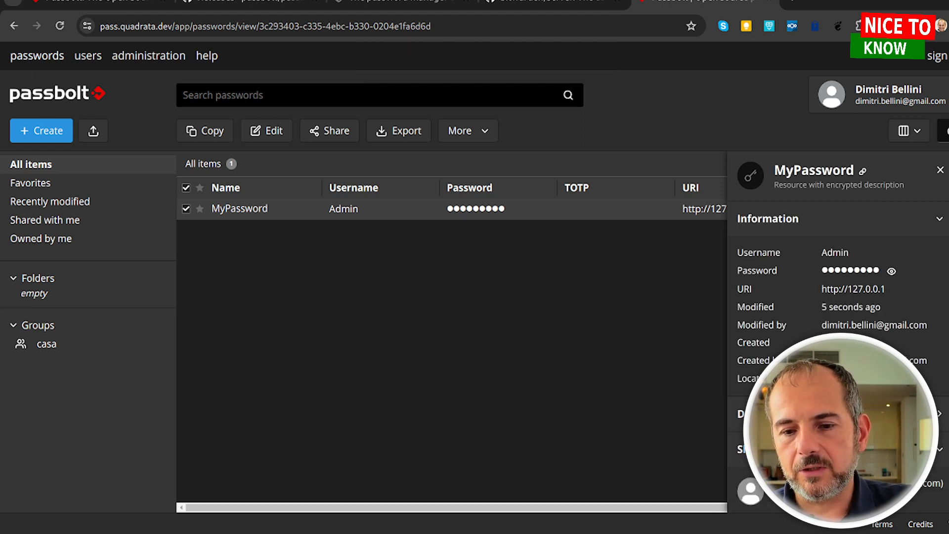
scroll(835, 297, "down", 1)
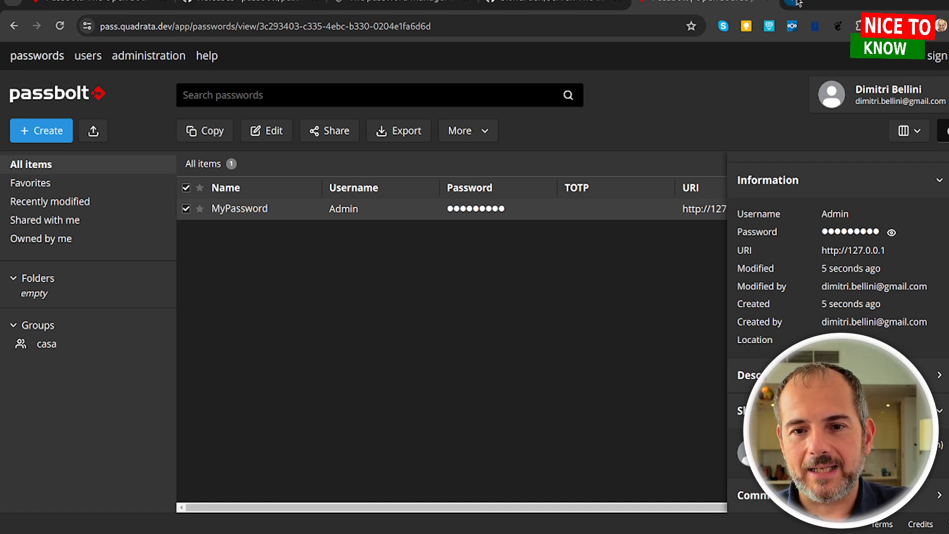
left_click(793, 3)
Load the Zabbix login page at 10.42.0.102 in the new tab.
type("10")
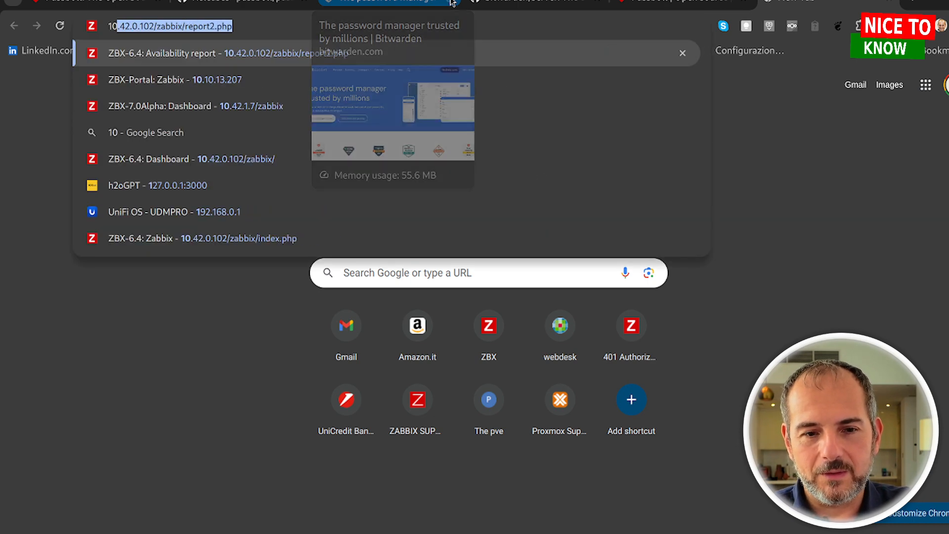
key("Escape")
key("Return")
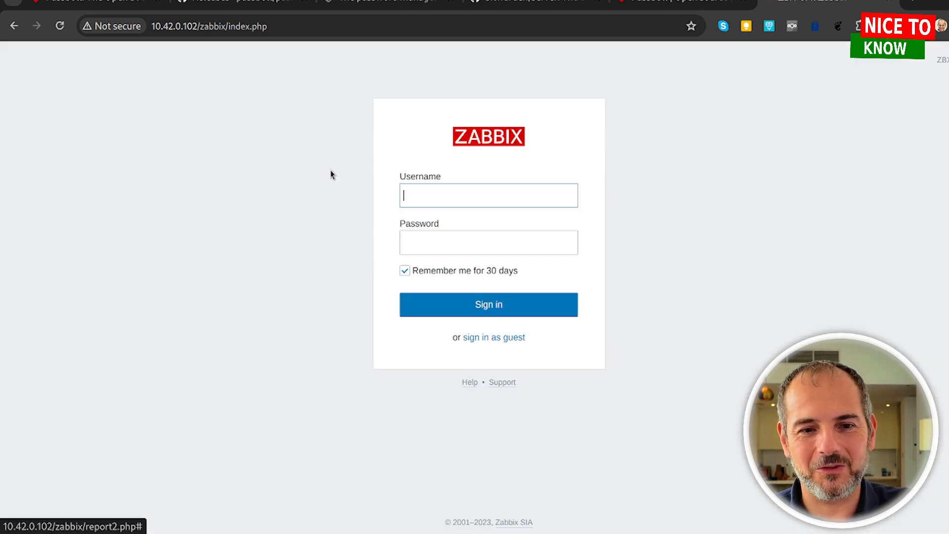
Fill the username Admin from saved usernames, enter the account password, and bring up Passbolt's credential options.
left_click(481, 192)
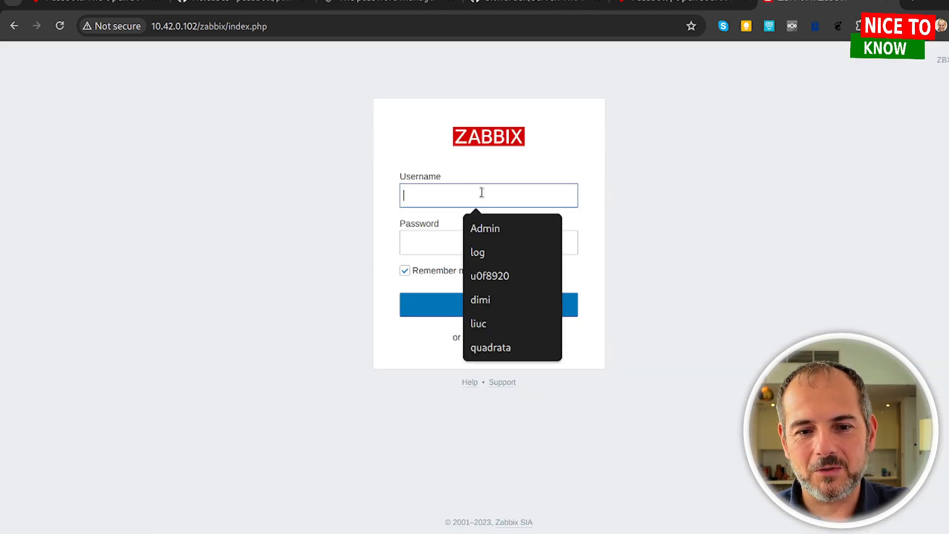
left_click(492, 228)
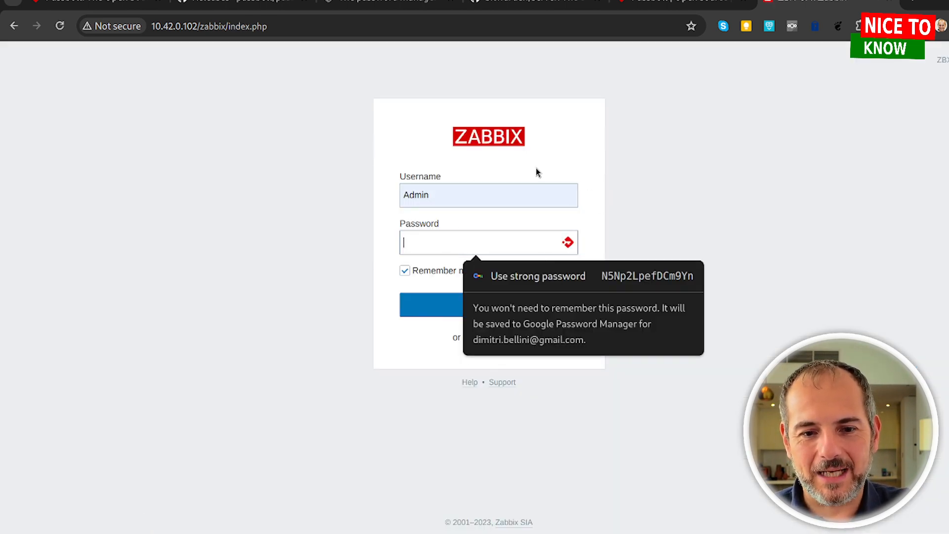
type("zabbix")
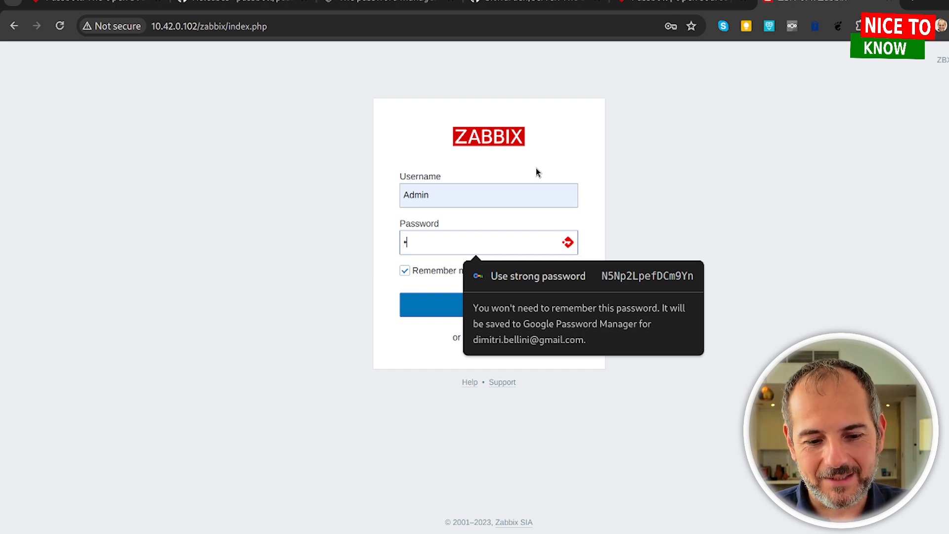
left_click(570, 243)
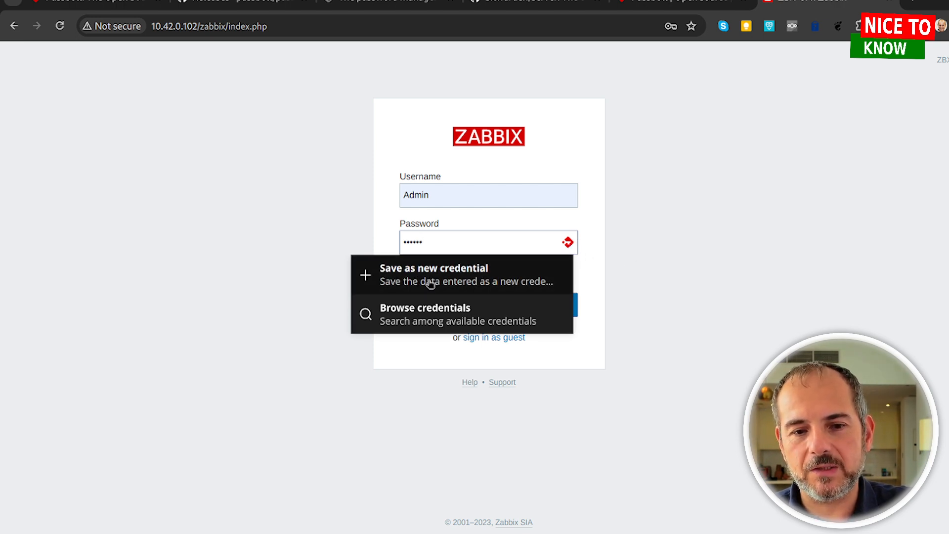
Dismiss the Passbolt options, sign in to Zabbix as Admin, then switch to the bitwarden.com tab.
left_click(481, 280)
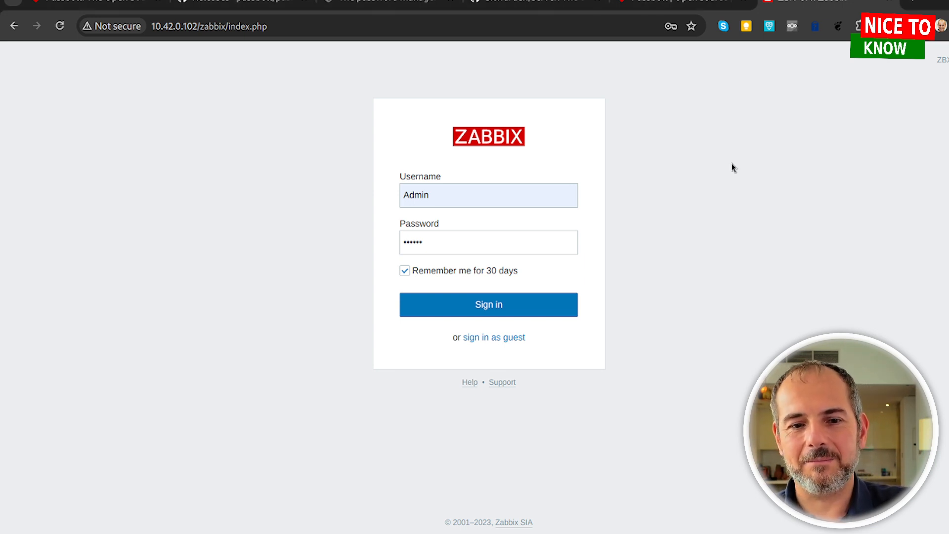
left_click(489, 306)
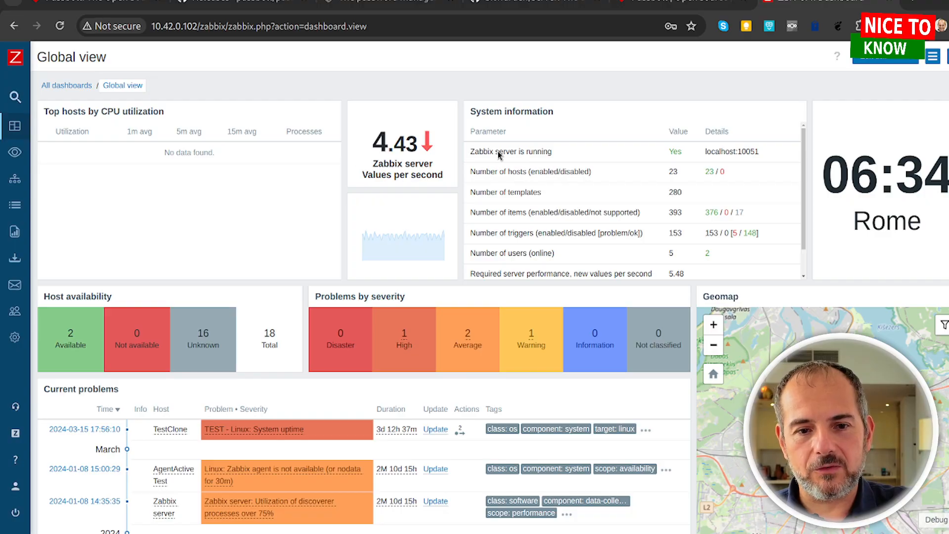
left_click(408, 9)
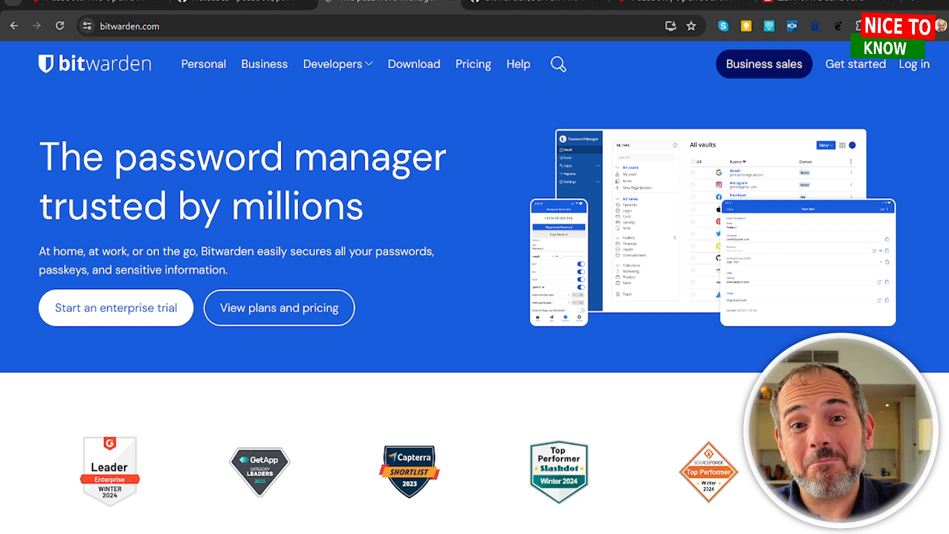
left_click(530, 3)
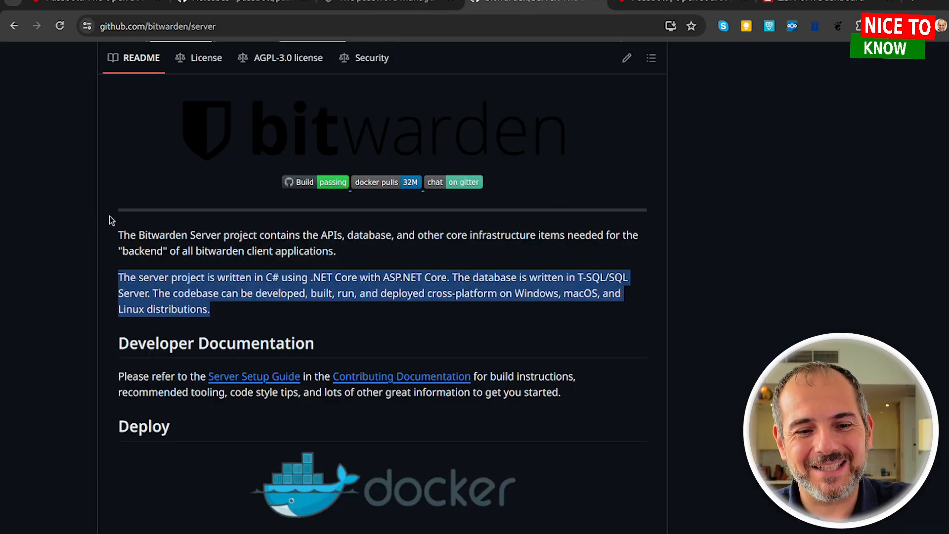
key("ctrl+plus")
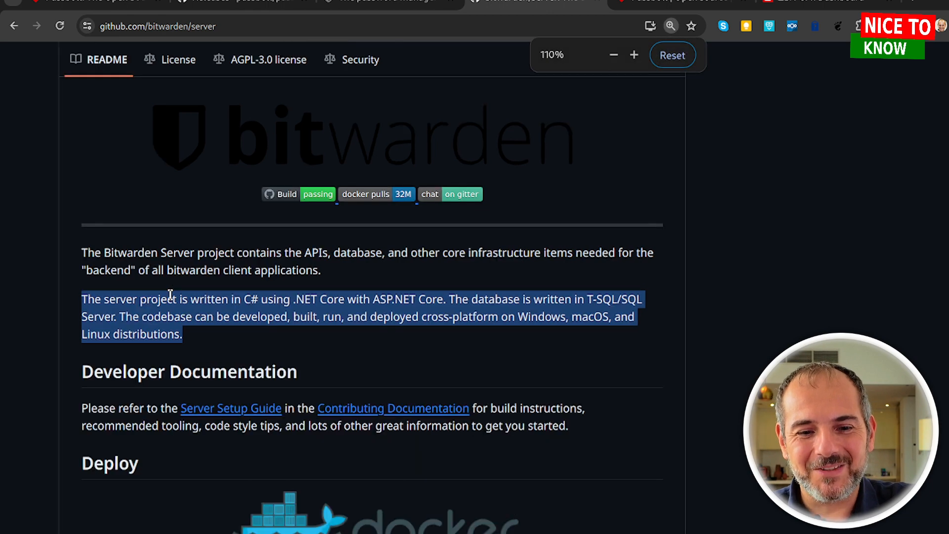
key("ctrl+plus")
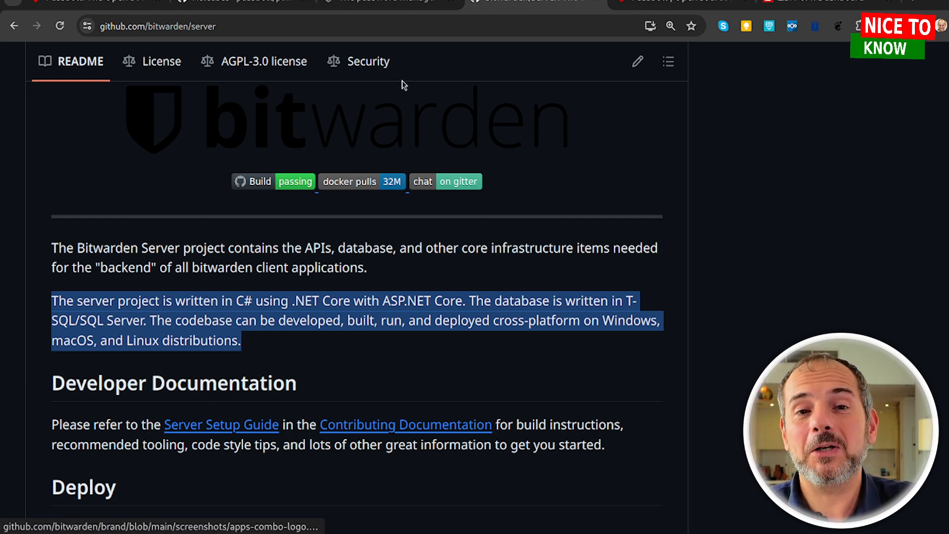
left_click(424, 9)
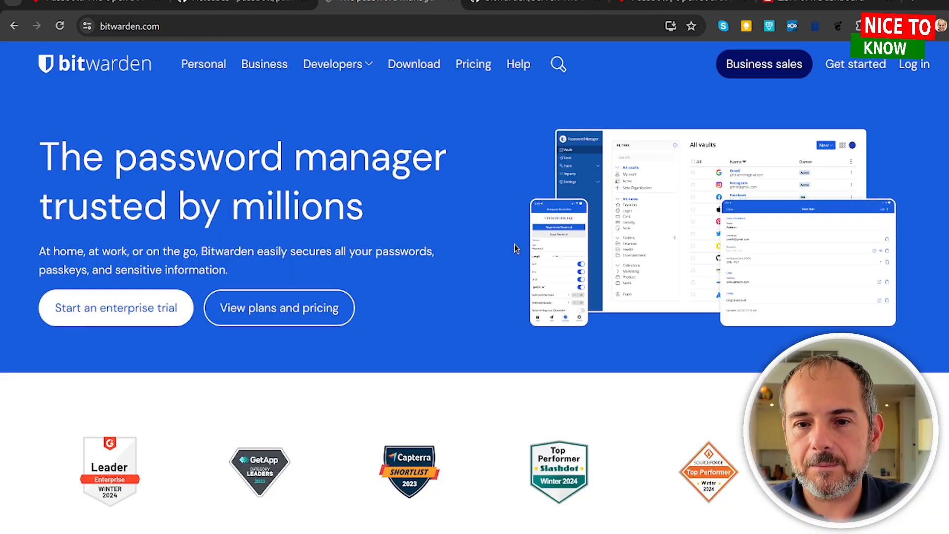